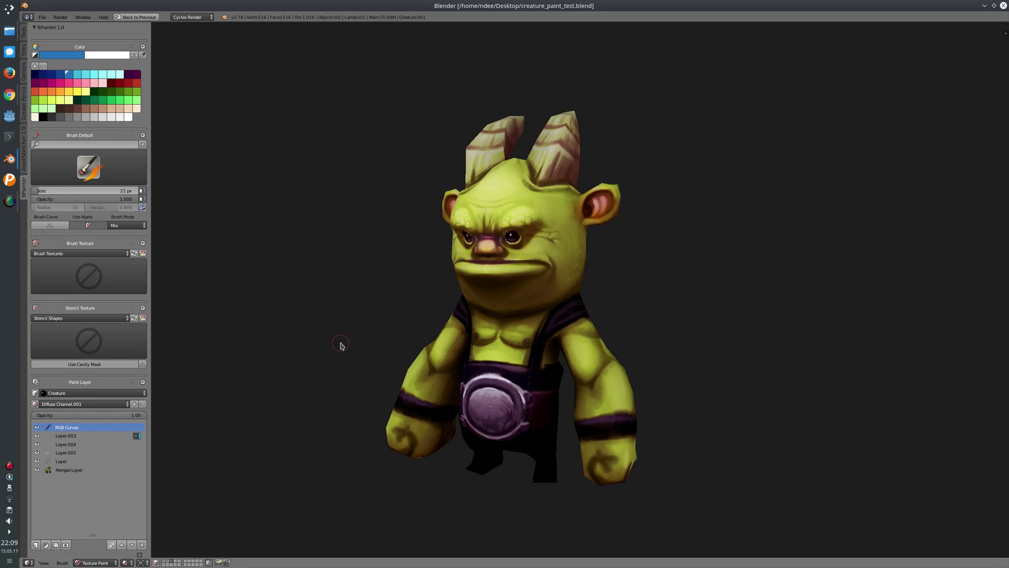
# - Look through the standard texture paint settings for Tools, Slots and Options, ending back at the BPainter settings
pyautogui.moveTo(405, 266); pyautogui.dragTo(493, 277, button='middle')
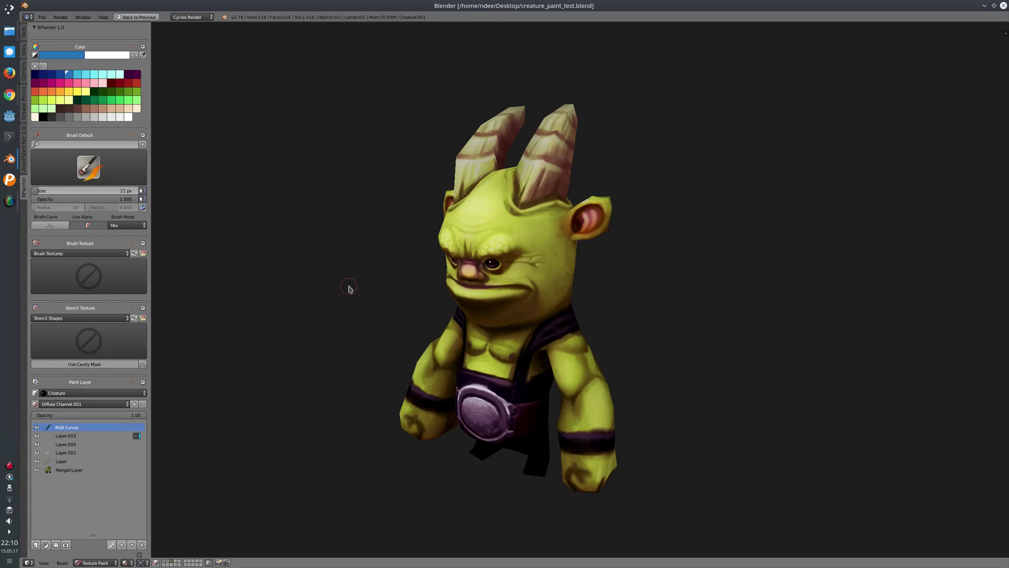
pyautogui.click(23, 52)
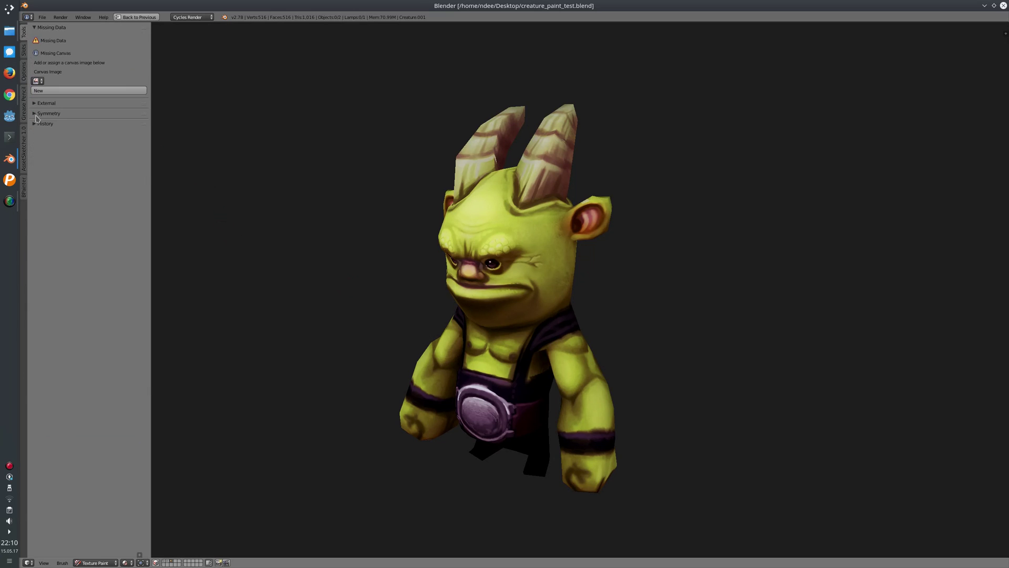
pyautogui.click(24, 54)
pyautogui.click(23, 35)
pyautogui.click(24, 55)
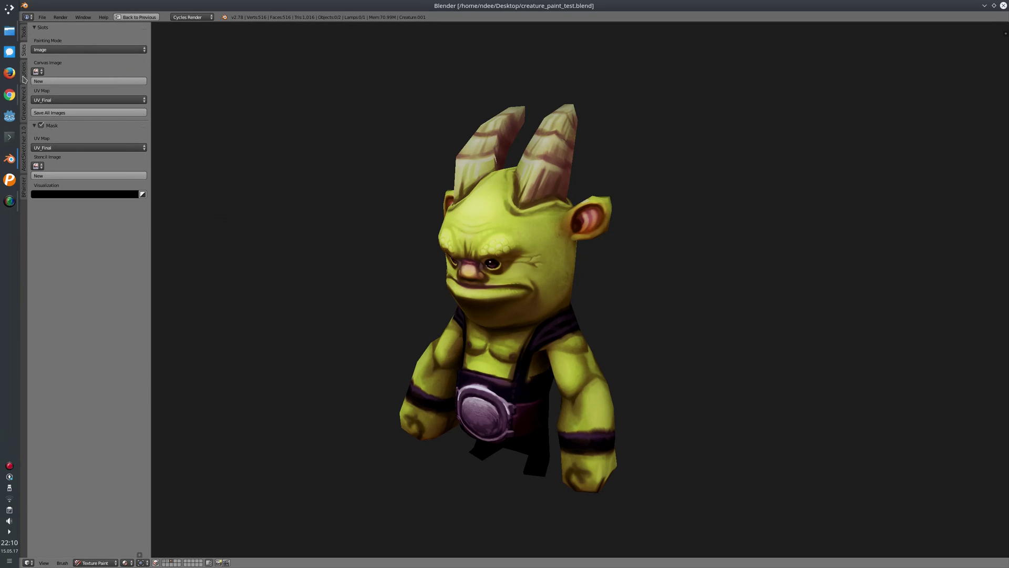
pyautogui.click(25, 67)
pyautogui.click(24, 36)
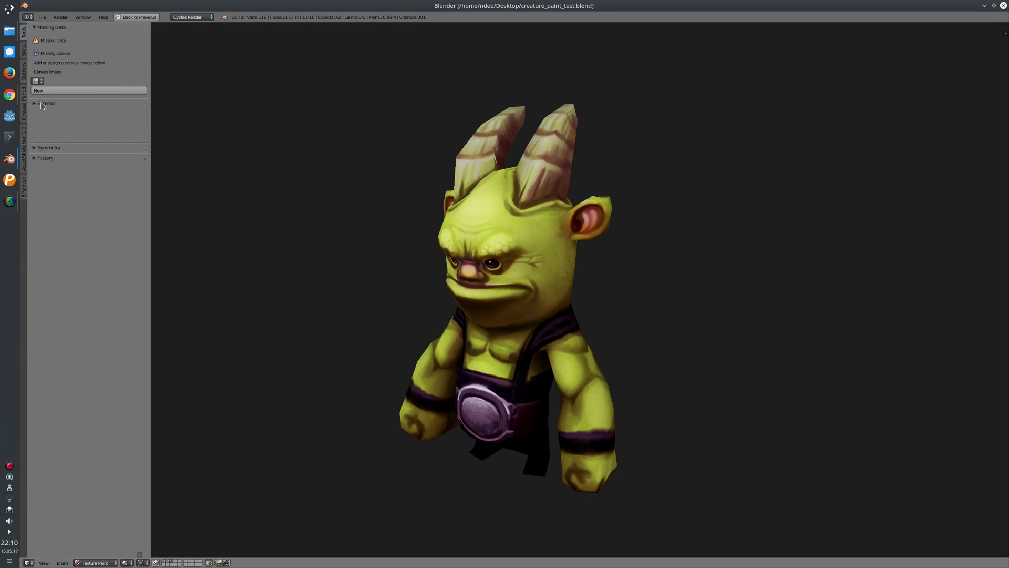
pyautogui.click(26, 191)
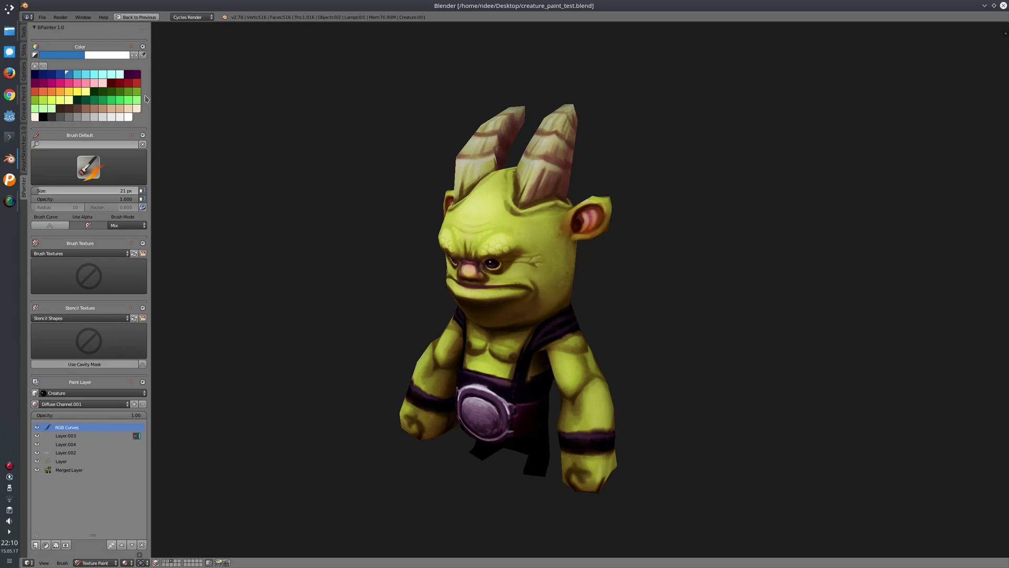
# - Try a lighter blue as the foreground color, reset the colors to black and white, and swap them back and forth
pyautogui.click(143, 135)
pyautogui.click(76, 56)
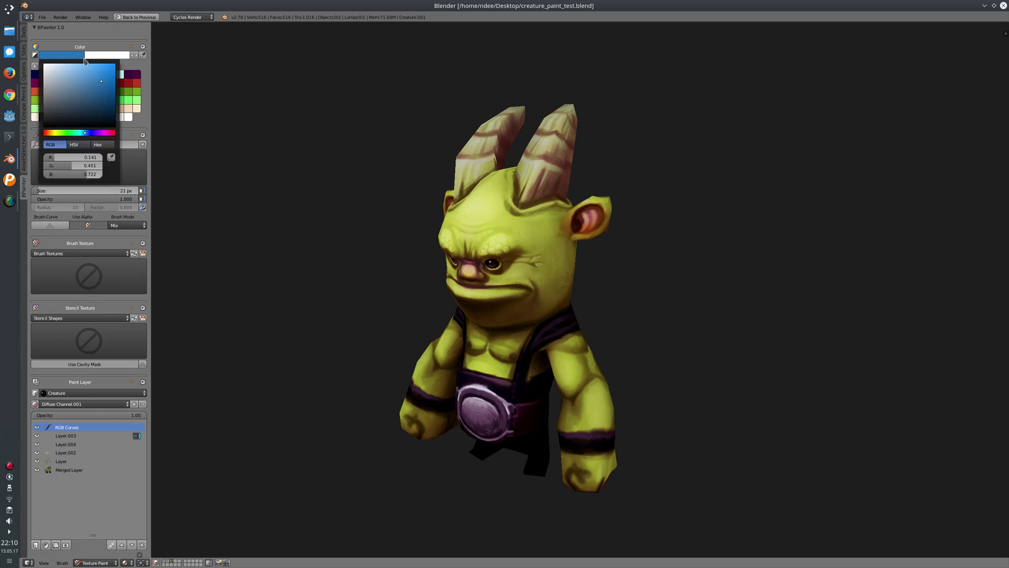
pyautogui.moveTo(85, 88); pyautogui.dragTo(91, 69)
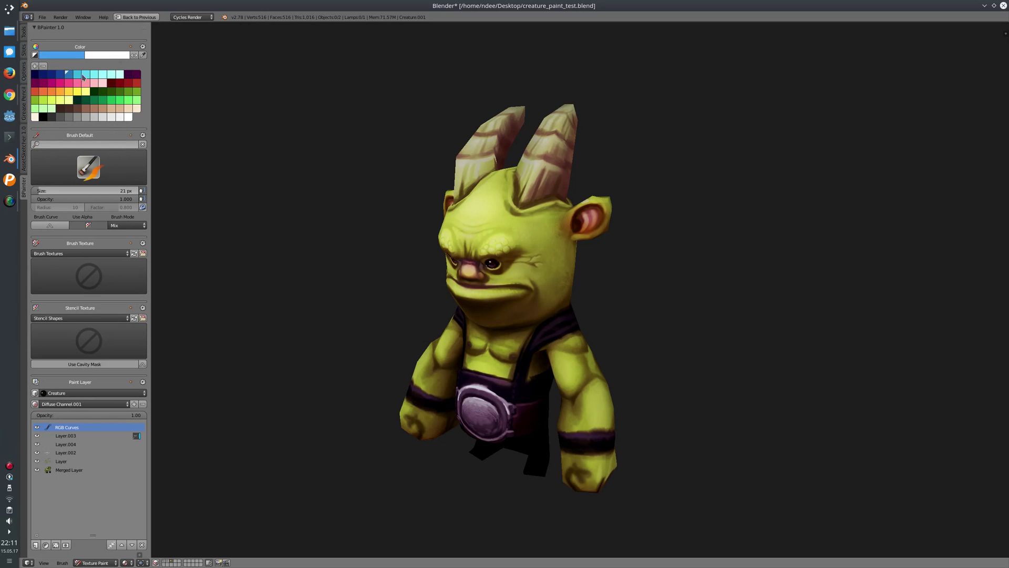
pyautogui.click(35, 56)
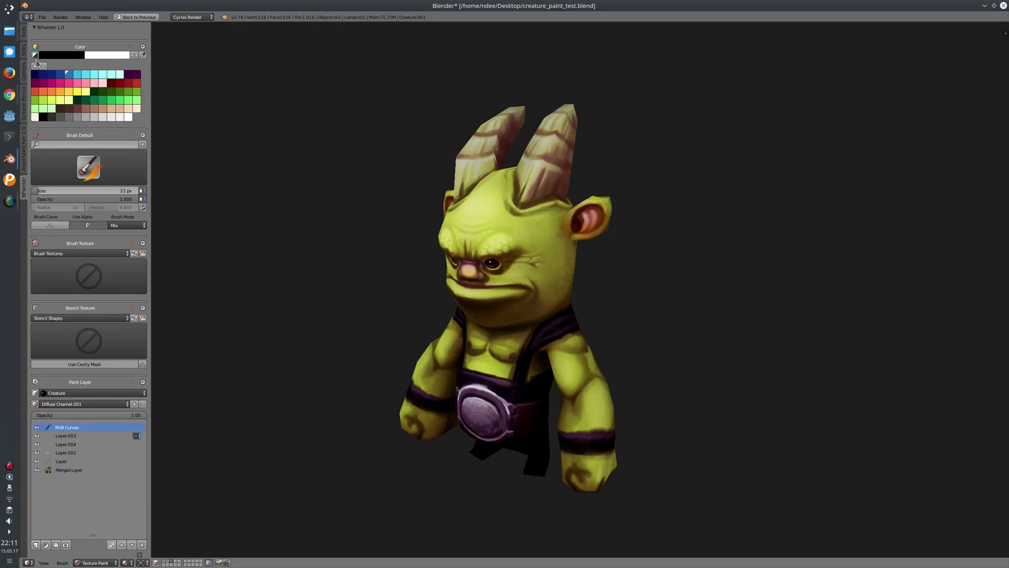
pyautogui.click(72, 57)
pyautogui.click(134, 56)
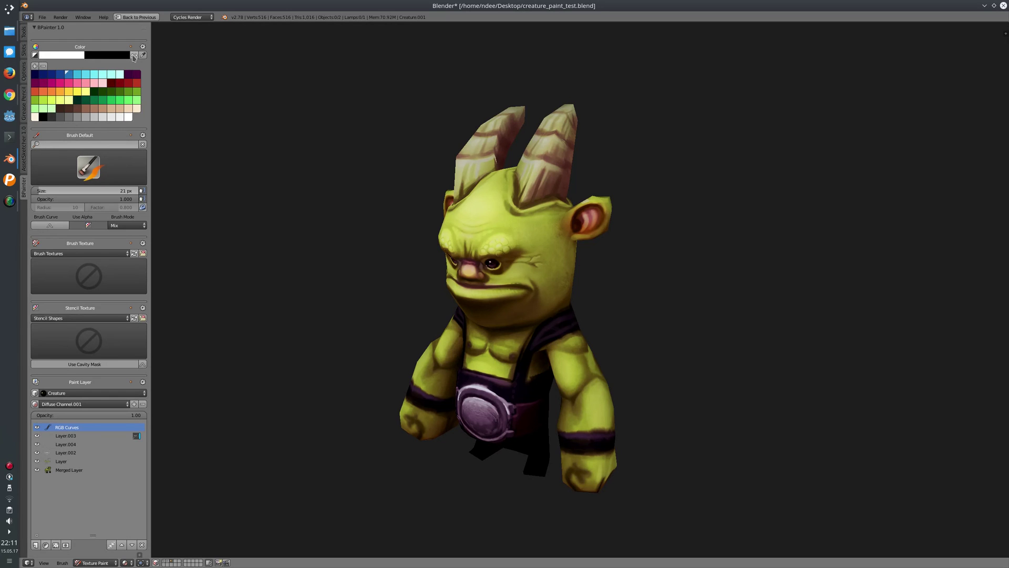
pyautogui.click(134, 55)
# - Pick a pink palette swatch, and sample the yellow-green of the creature's forehead as the foreground color
pyautogui.click(85, 83)
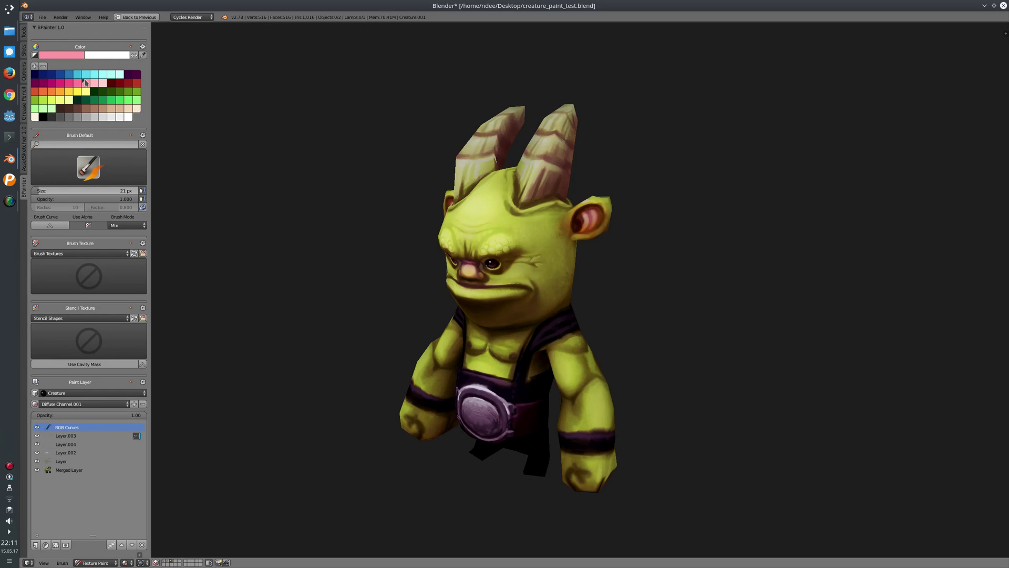
pyautogui.click(143, 56)
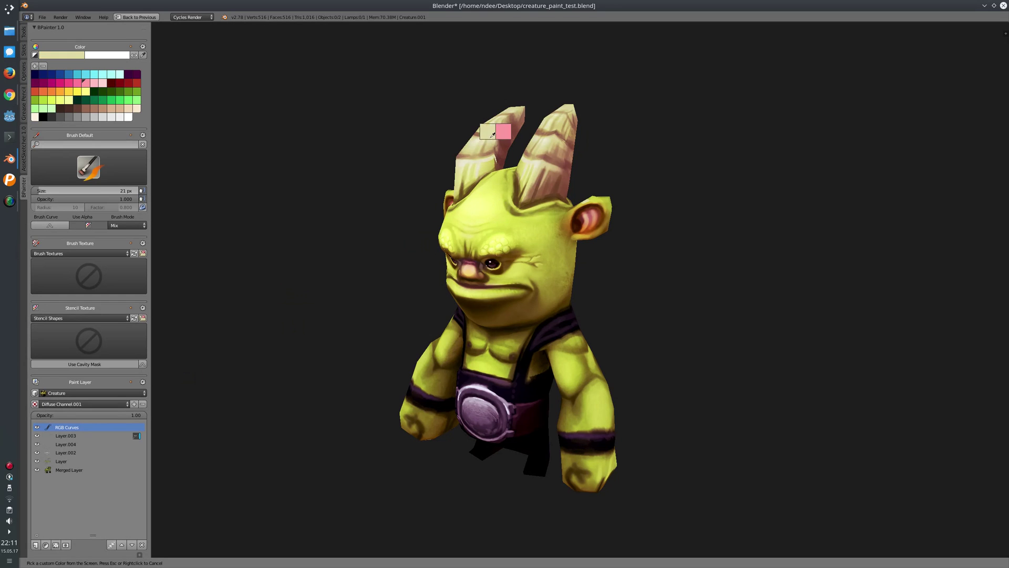
pyautogui.click(489, 229)
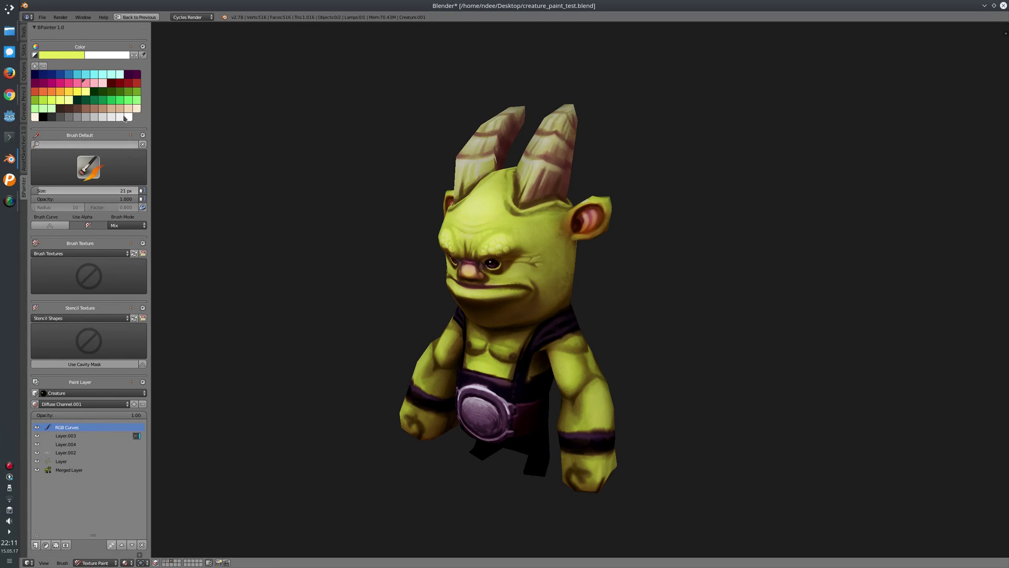
# - Try several palette swatches as the foreground color, finishing with dark red
pyautogui.click(70, 94)
pyautogui.click(66, 103)
pyautogui.click(49, 91)
pyautogui.click(58, 83)
pyautogui.click(42, 94)
pyautogui.click(106, 101)
pyautogui.click(121, 83)
# - Replace the color palette display with the color wheel, and switch back to showing only the palette
pyautogui.click(142, 47)
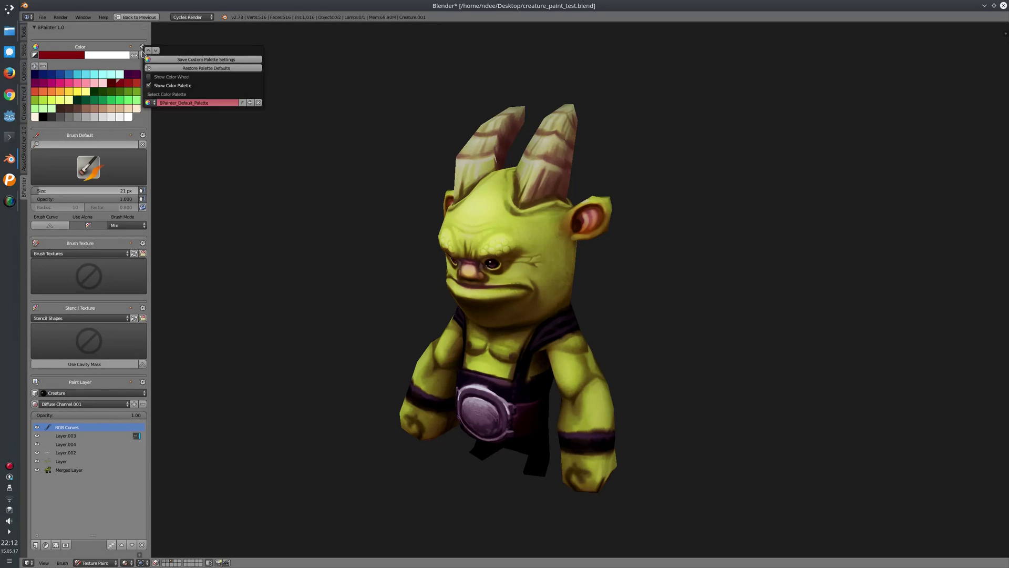
pyautogui.click(148, 86)
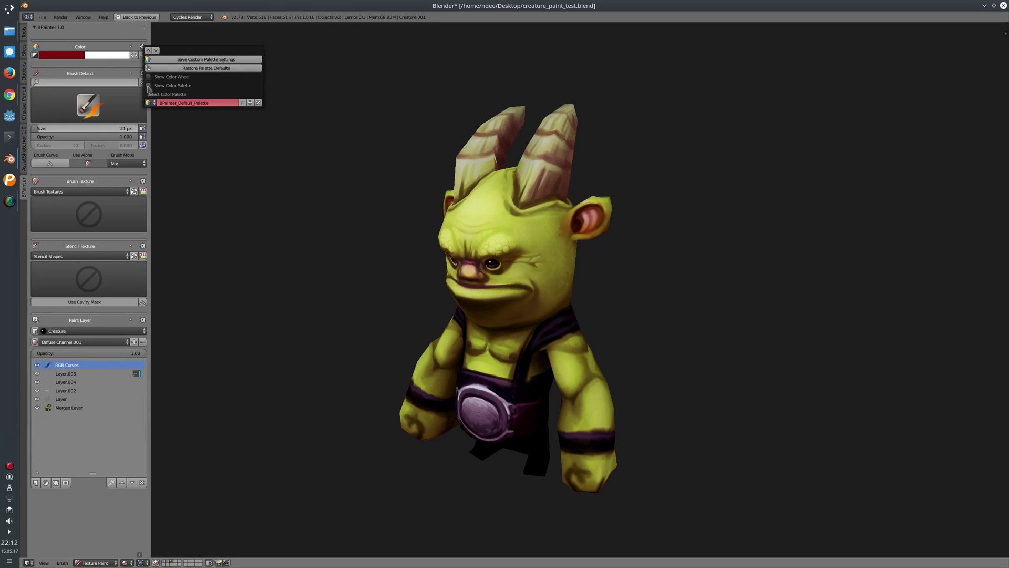
pyautogui.click(149, 87)
pyautogui.click(149, 86)
pyautogui.click(148, 76)
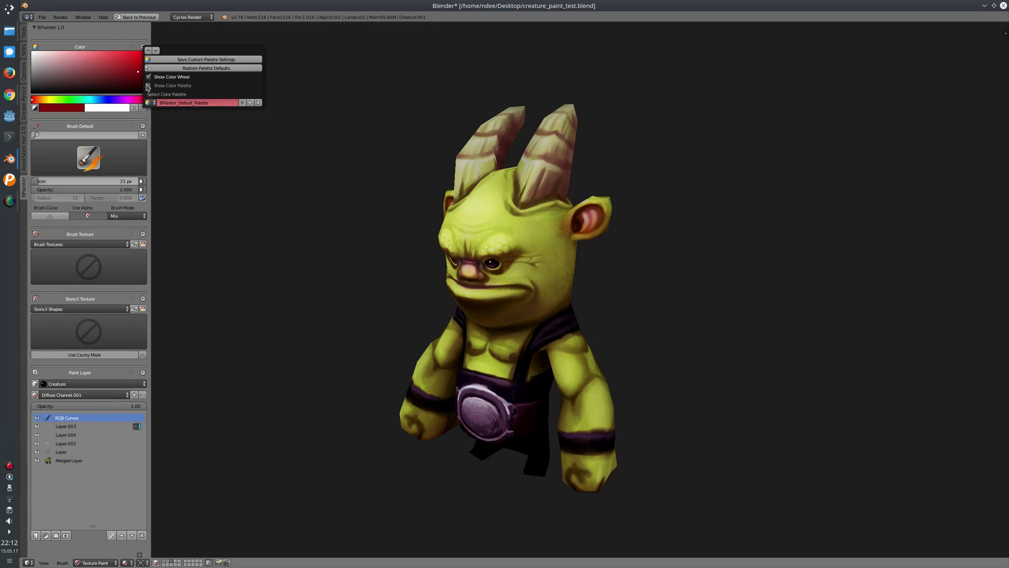
pyautogui.click(142, 47)
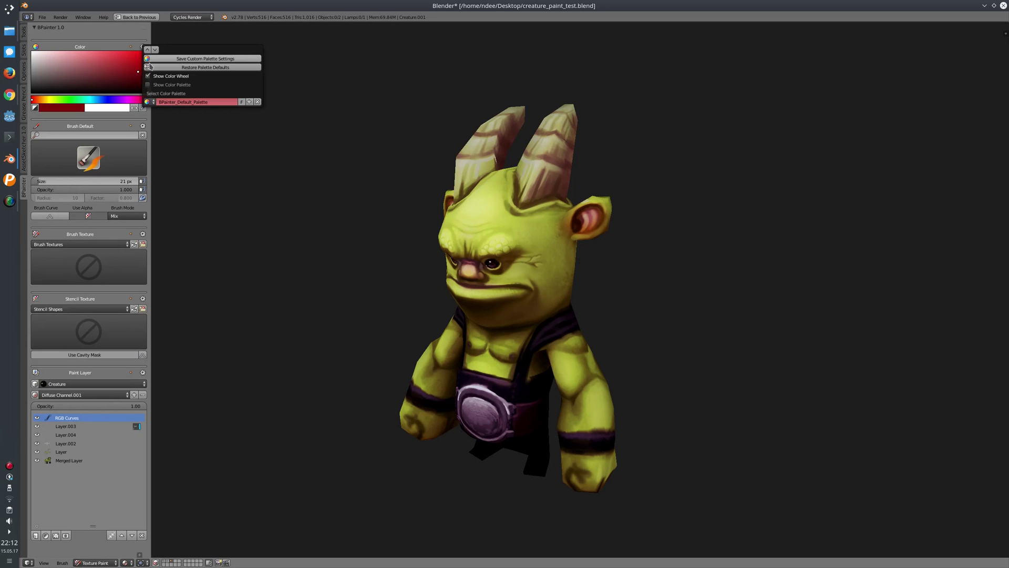
pyautogui.click(149, 77)
pyautogui.click(149, 86)
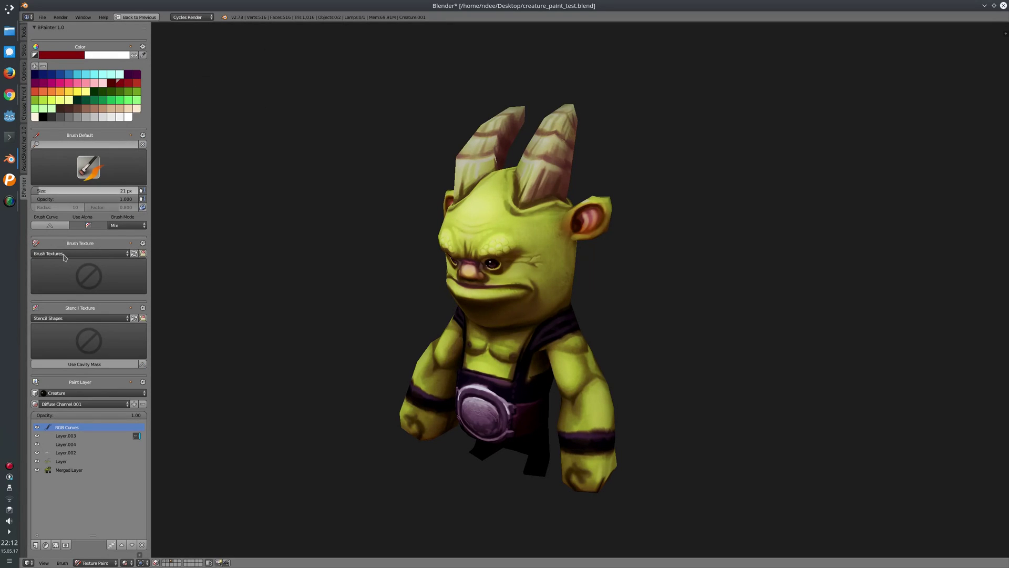
# - Restore the BPainter color palette to its defaults
pyautogui.click(142, 47)
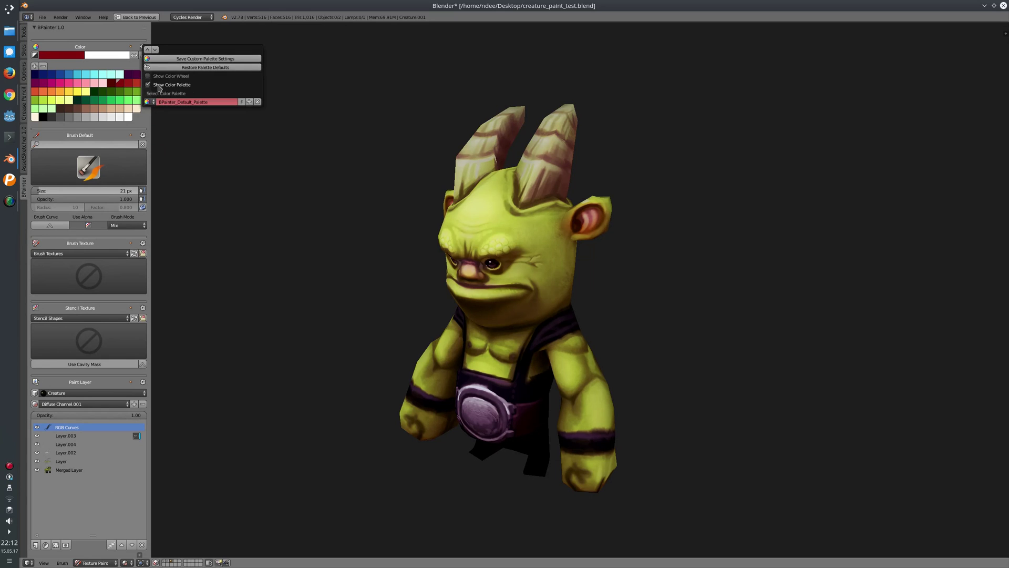
pyautogui.click(187, 69)
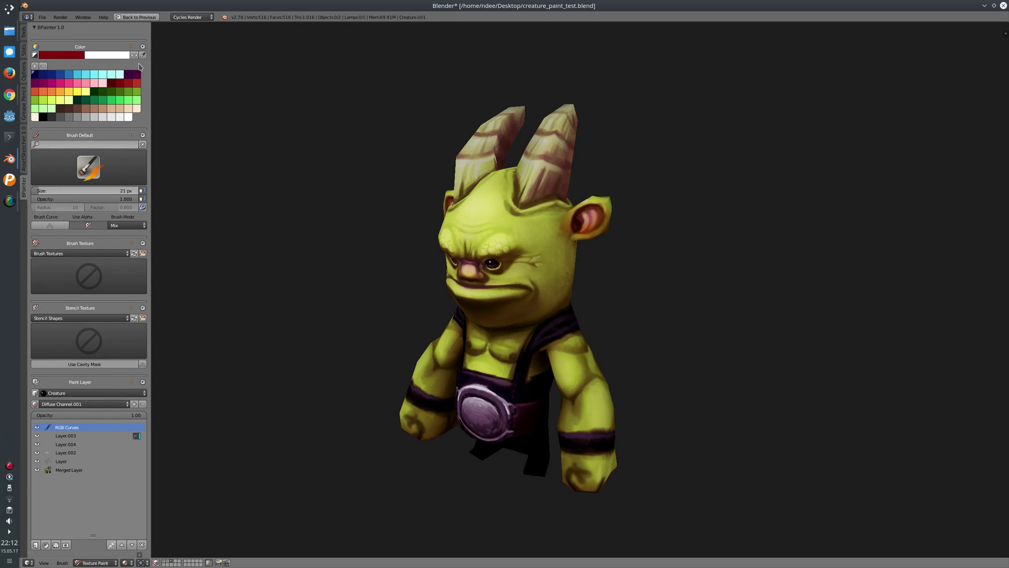
pyautogui.click(143, 46)
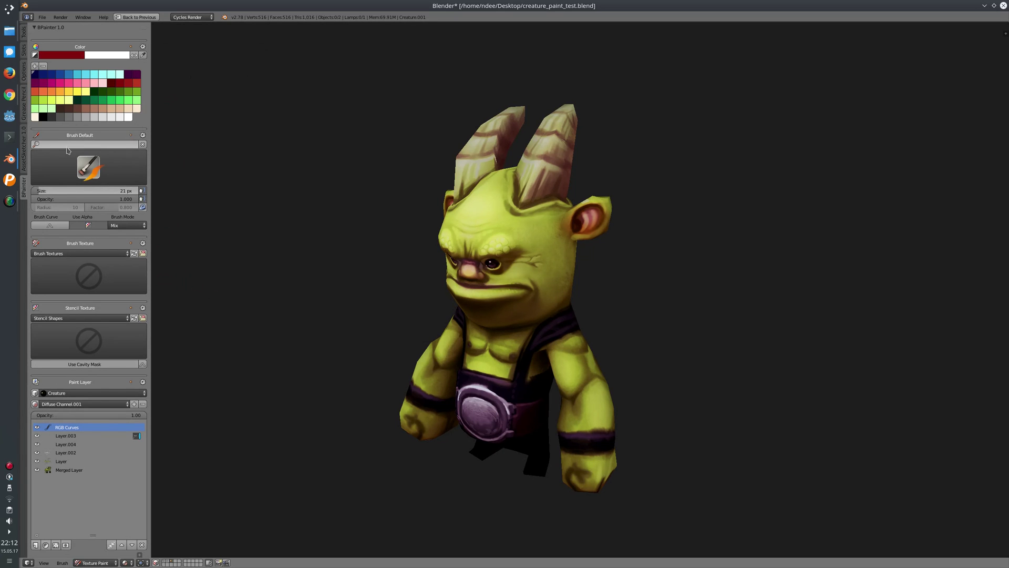
# - Try other brushes from the brush library, including Brush Structure, and return to Brush Default
pyautogui.click(96, 166)
pyautogui.click(91, 177)
pyautogui.click(89, 176)
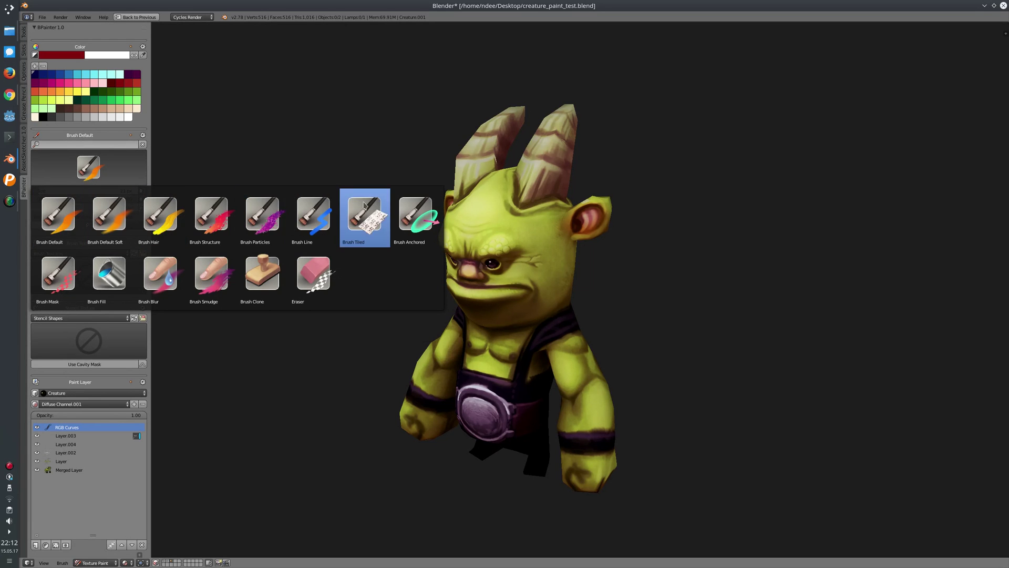
pyautogui.click(94, 177)
pyautogui.click(93, 172)
pyautogui.click(129, 218)
pyautogui.click(89, 167)
pyautogui.click(216, 216)
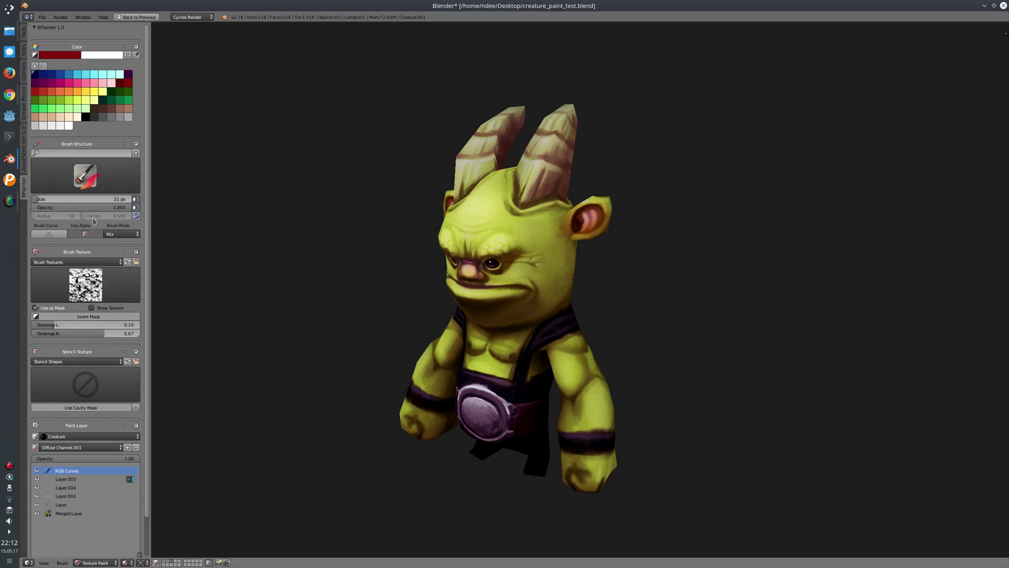
pyautogui.click(85, 176)
pyautogui.click(58, 216)
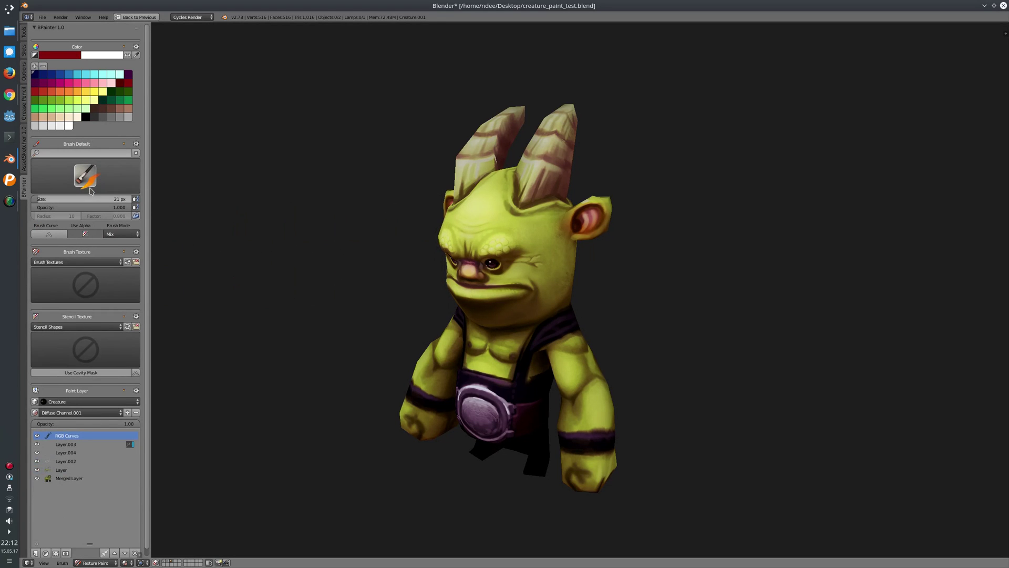
# - Select the Eraser by searching the brushes for "era", and switch back to Brush Default
pyautogui.click(109, 153)
pyautogui.write('era')
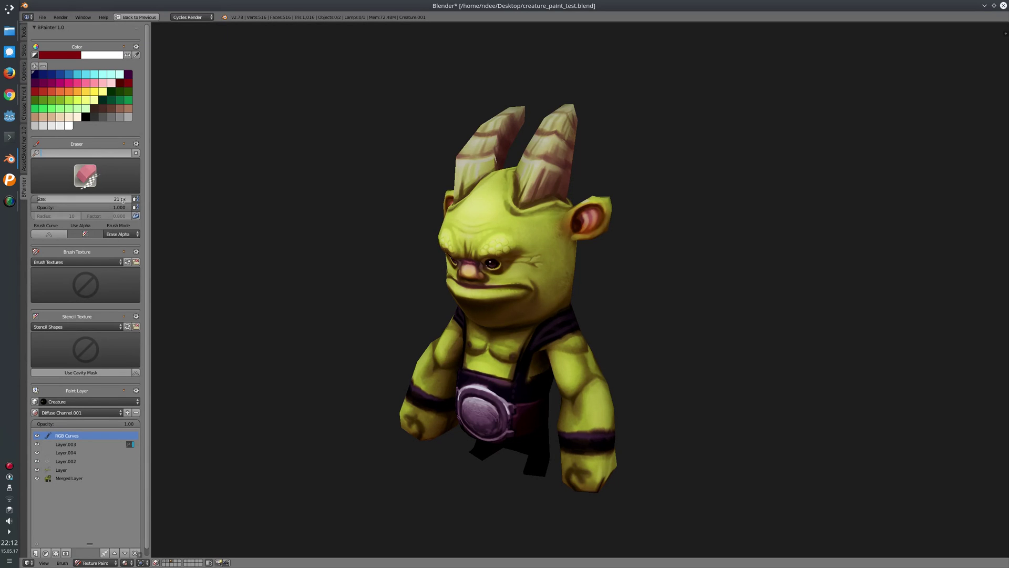
pyautogui.click(85, 176)
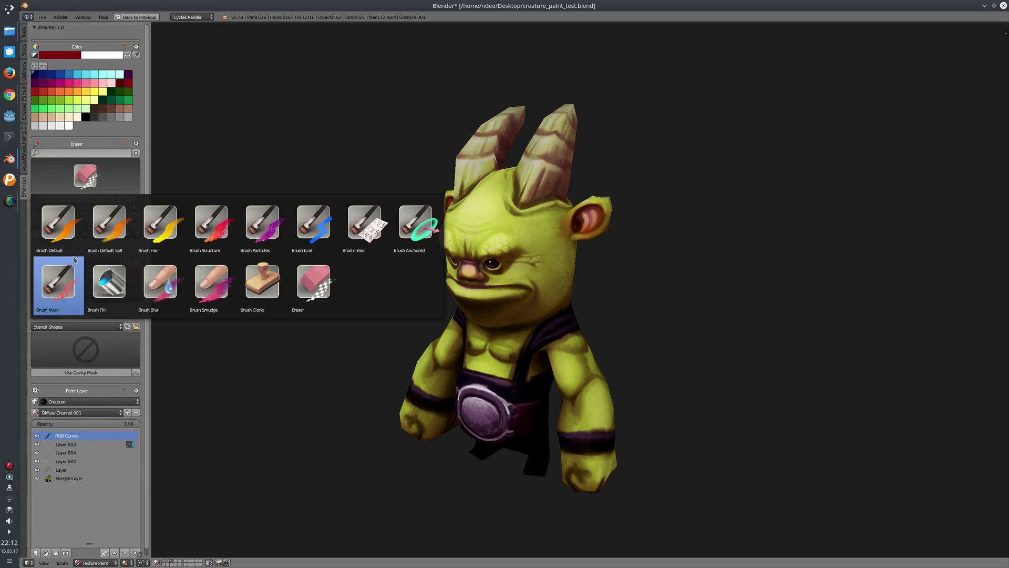
pyautogui.click(56, 279)
# - Set the size of Brush Default to 148 px
pyautogui.click(98, 198)
pyautogui.write('330')
pyautogui.press('Return')
pyautogui.moveTo(93, 197)
pyautogui.mouseDown()
pyautogui.moveTo(48, 199)
pyautogui.moveTo(68, 199)
pyautogui.mouseUp()
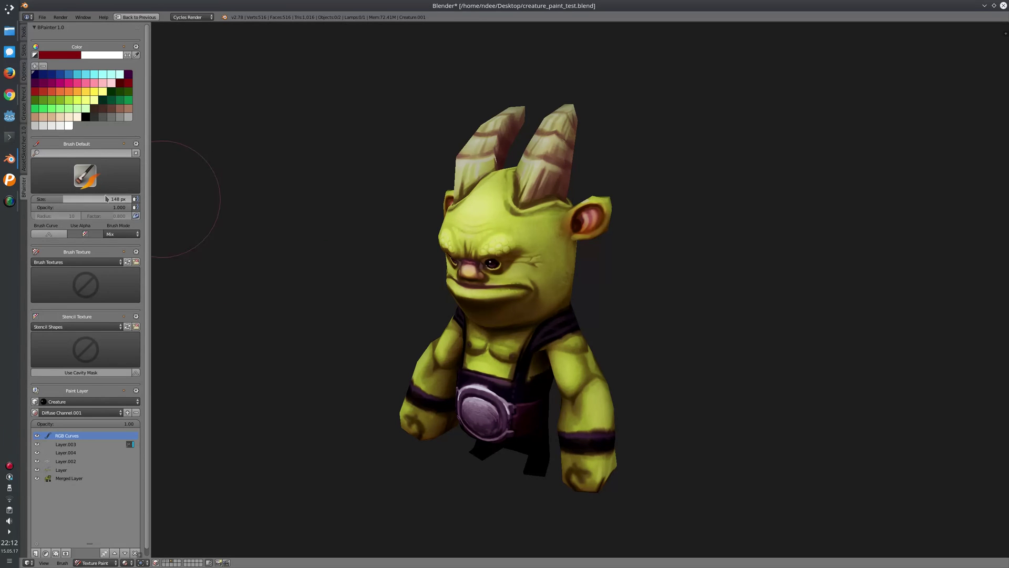
# - Toggle stroke smoothing on and off again, and view the brush's falloff curve
pyautogui.click(136, 216)
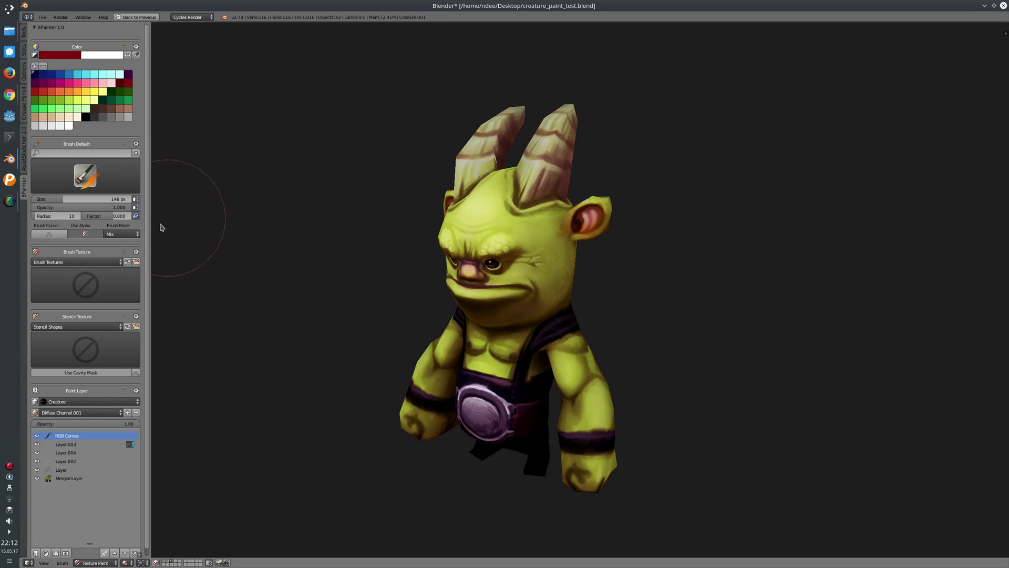
pyautogui.click(136, 216)
pyautogui.click(50, 234)
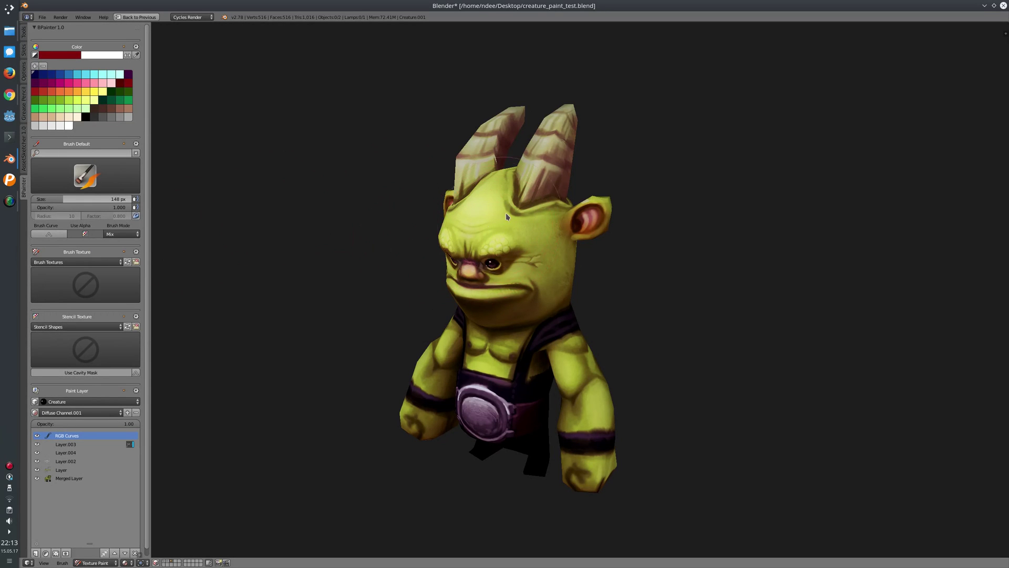
pyautogui.click(49, 234)
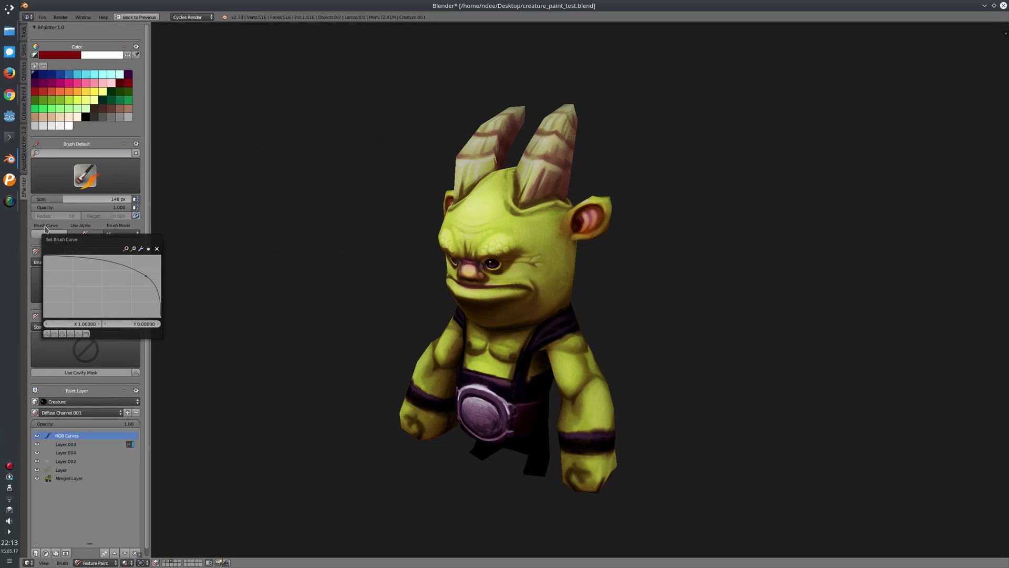
# - Resize the brush interactively over the creature to 102 px
pyautogui.moveTo(436, 217); pyautogui.dragTo(484, 224, button='middle')
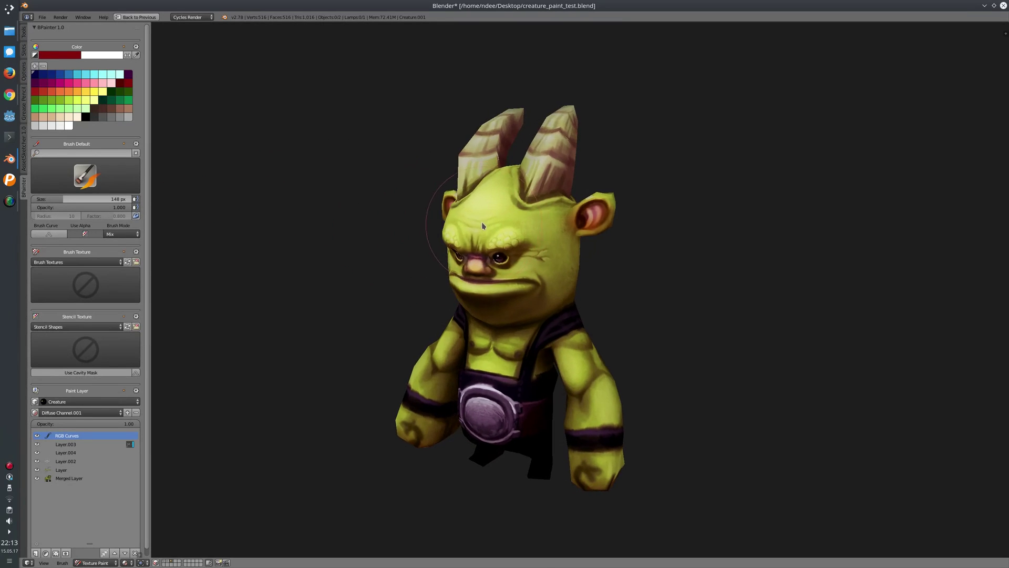
pyautogui.press('f')
pyautogui.click(461, 226)
# - Try a lower brush opacity interactively over the creature's head, and bring it back to 1.000
pyautogui.moveTo(447, 233); pyautogui.dragTo(520, 222, button='middle')
pyautogui.hotkey('shift', 'f')
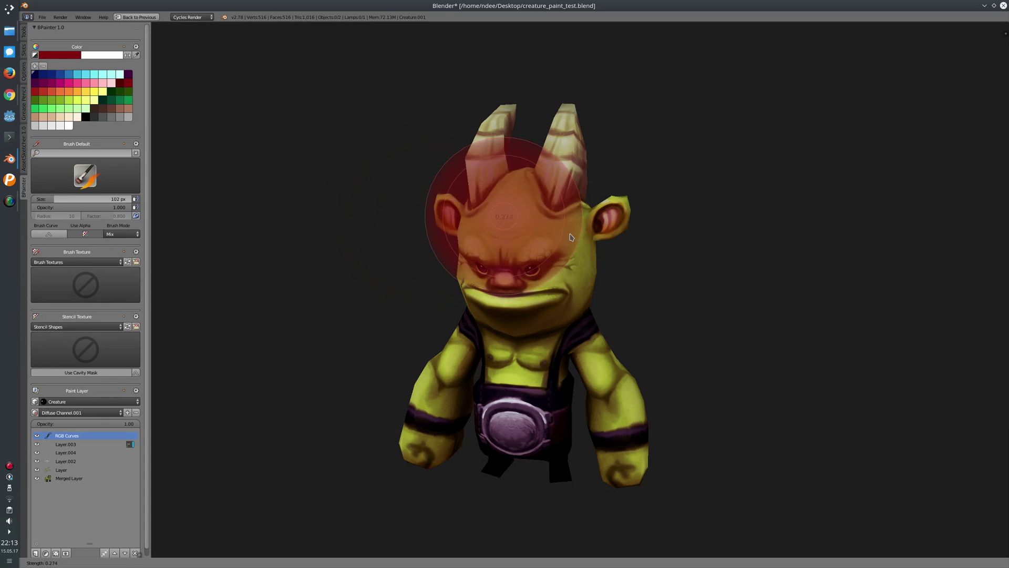
pyautogui.click(556, 235)
pyautogui.hotkey('shift', 'f')
pyautogui.click(529, 239)
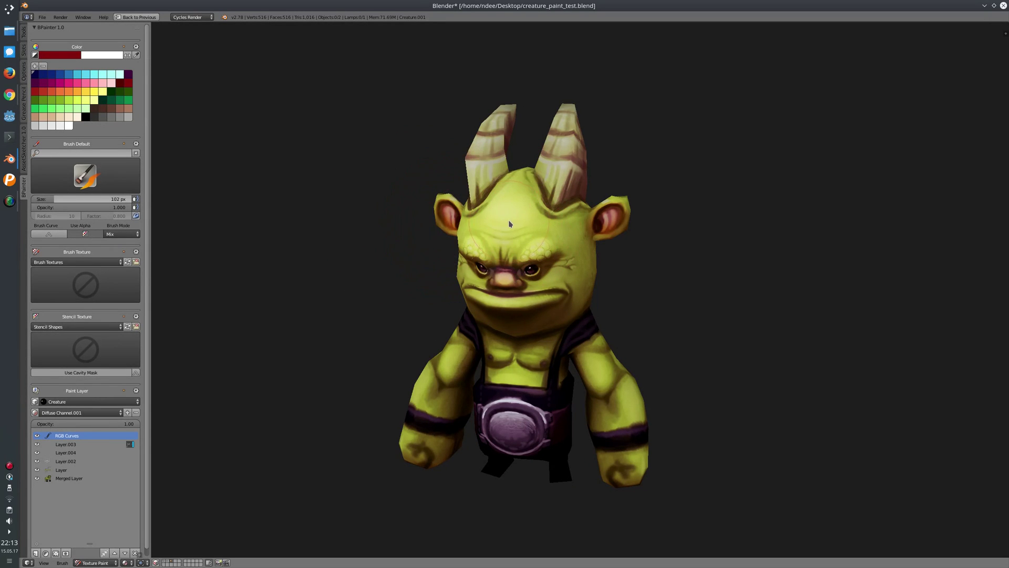
# - Adjust the brush hardness interactively several times, checking the effect on the brush curve
pyautogui.hotkey('ctrl', 'f')
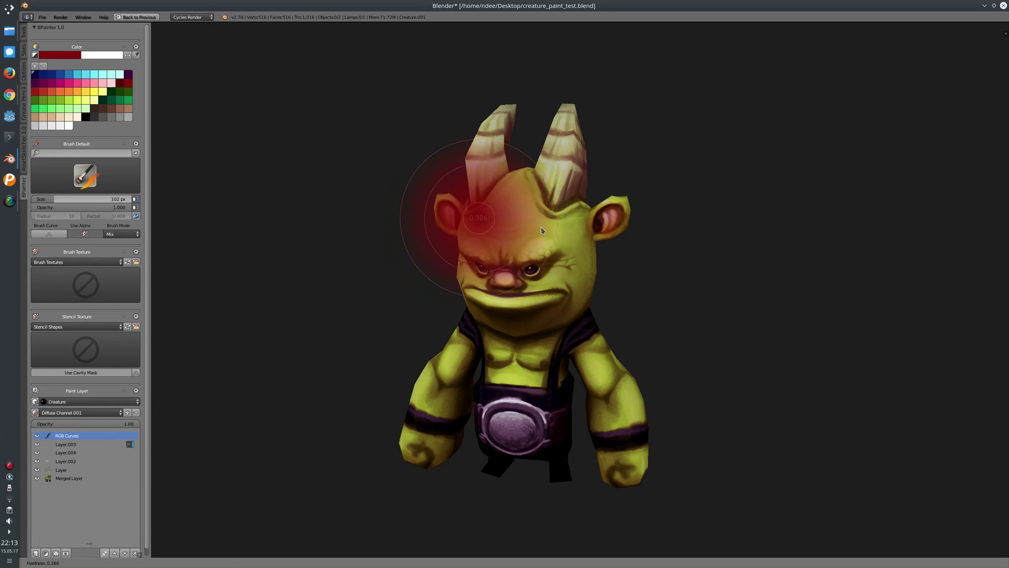
pyautogui.click(542, 226)
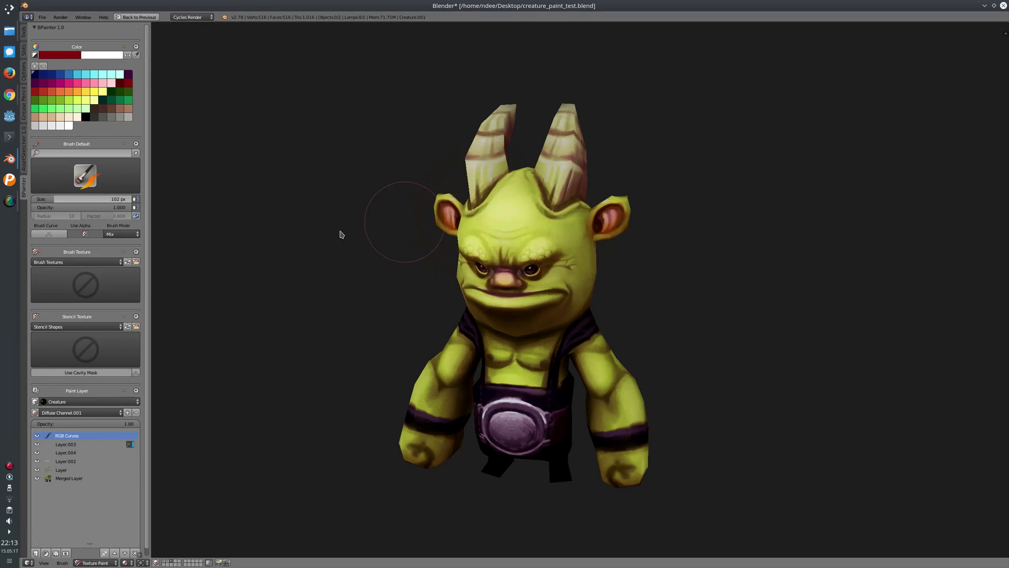
pyautogui.click(49, 234)
pyautogui.hotkey('ctrl', 'f')
pyautogui.click(531, 219)
pyautogui.click(62, 234)
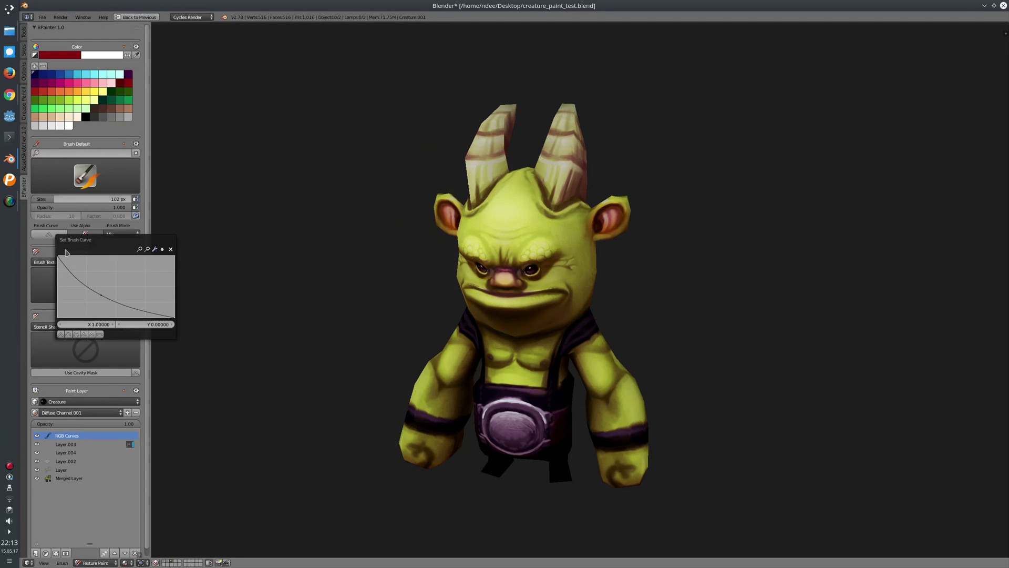
pyautogui.hotkey('ctrl', 'f')
pyautogui.click(462, 212)
pyautogui.moveTo(508, 222); pyautogui.dragTo(494, 201, button='middle')
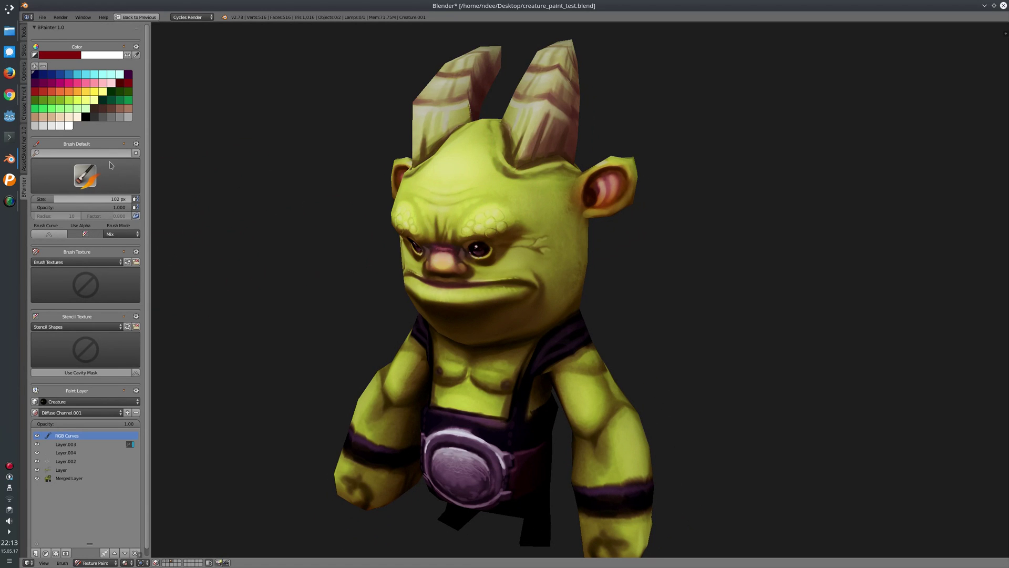
# - View the brush's advanced settings and the list of available brush presets
pyautogui.click(136, 145)
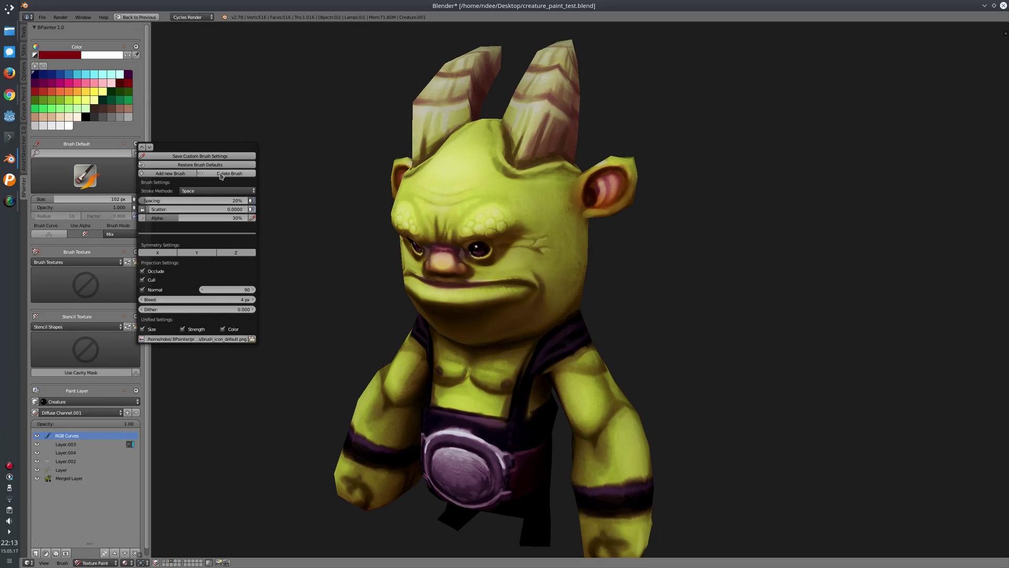
pyautogui.press('Escape')
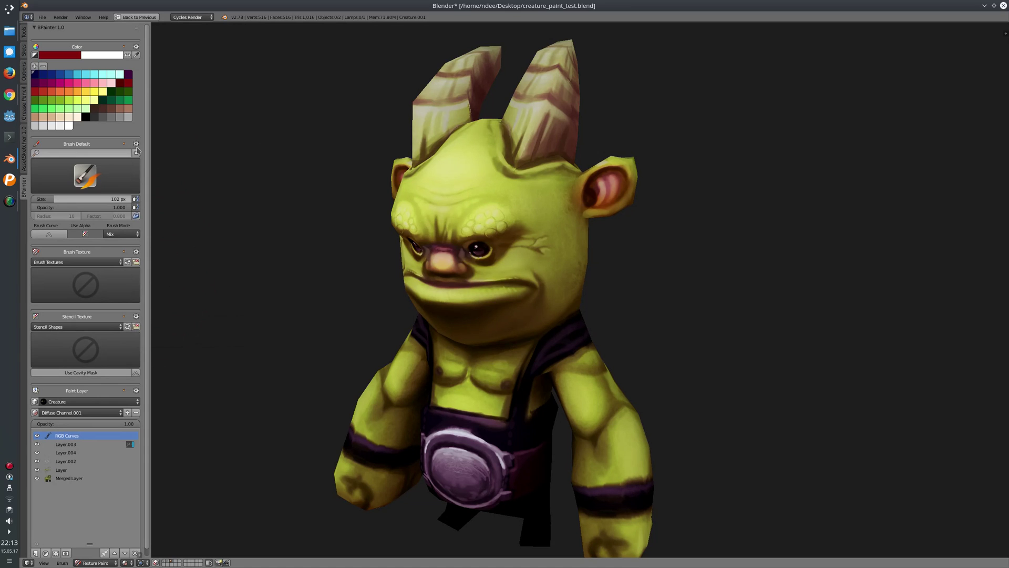
pyautogui.click(89, 180)
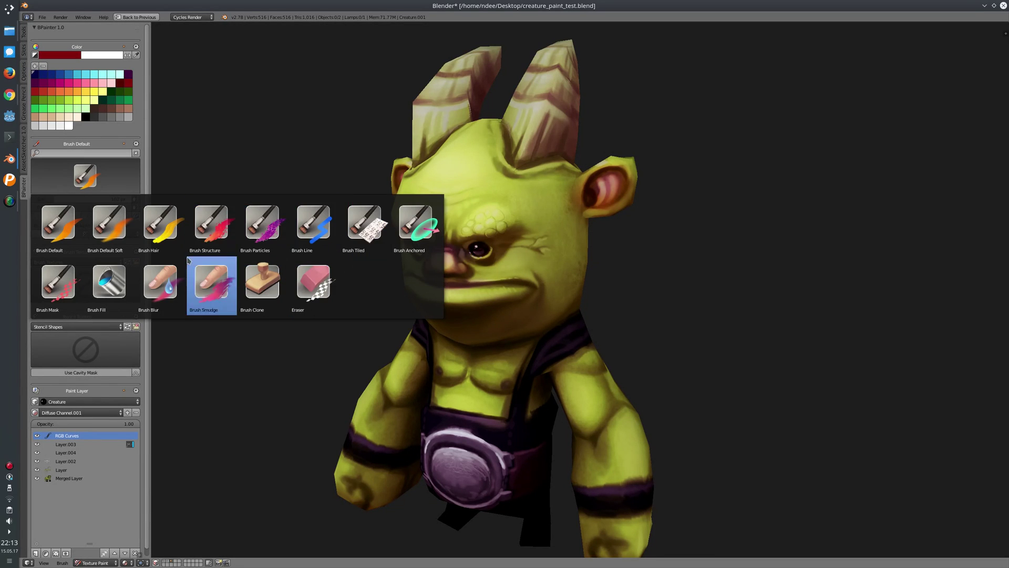
pyautogui.click(90, 175)
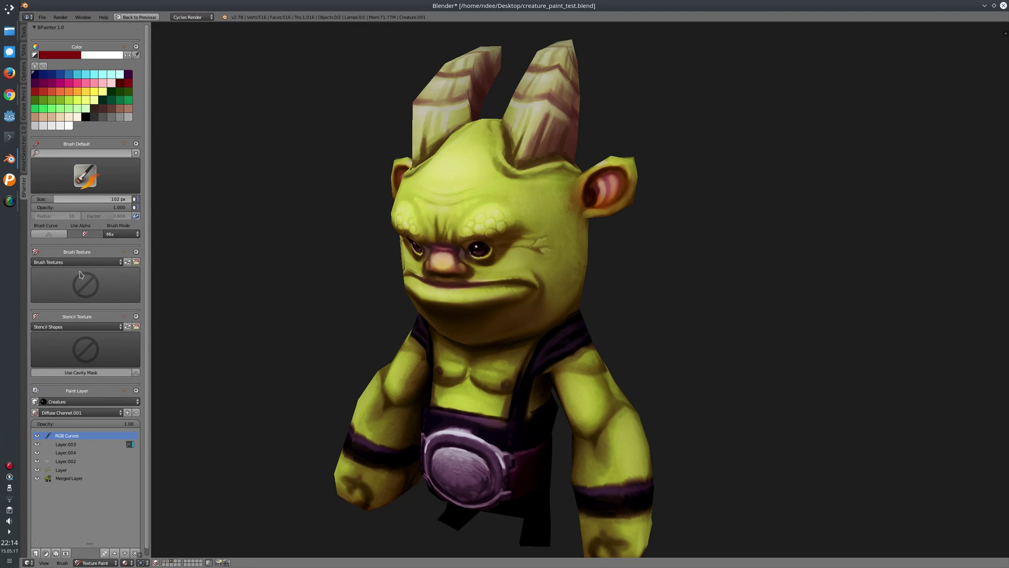
# - Add a new paint layer above the RGB Curves layer
pyautogui.scroll(-1, 83, 276)
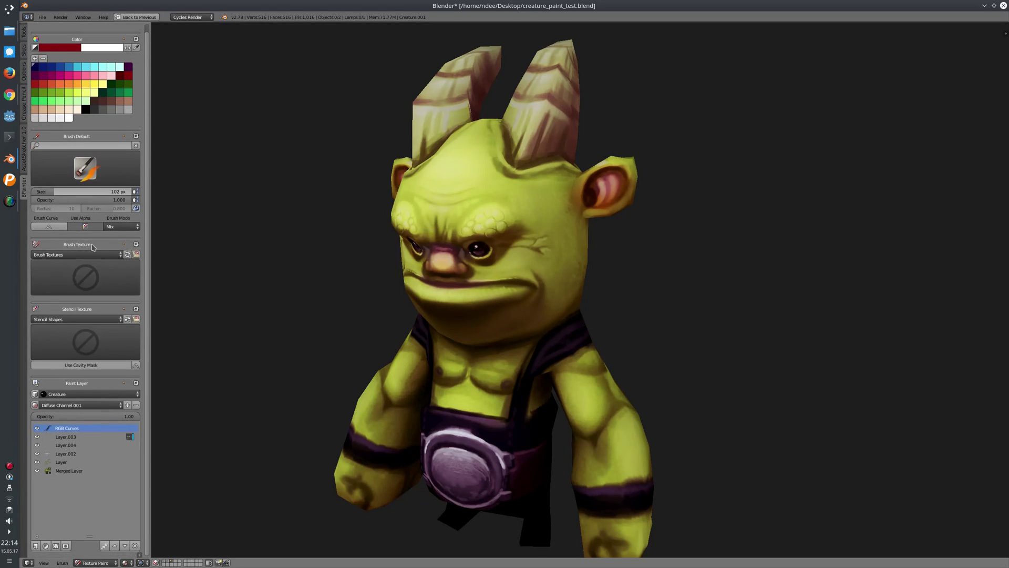
pyautogui.click(88, 281)
pyautogui.click(36, 546)
pyautogui.click(68, 558)
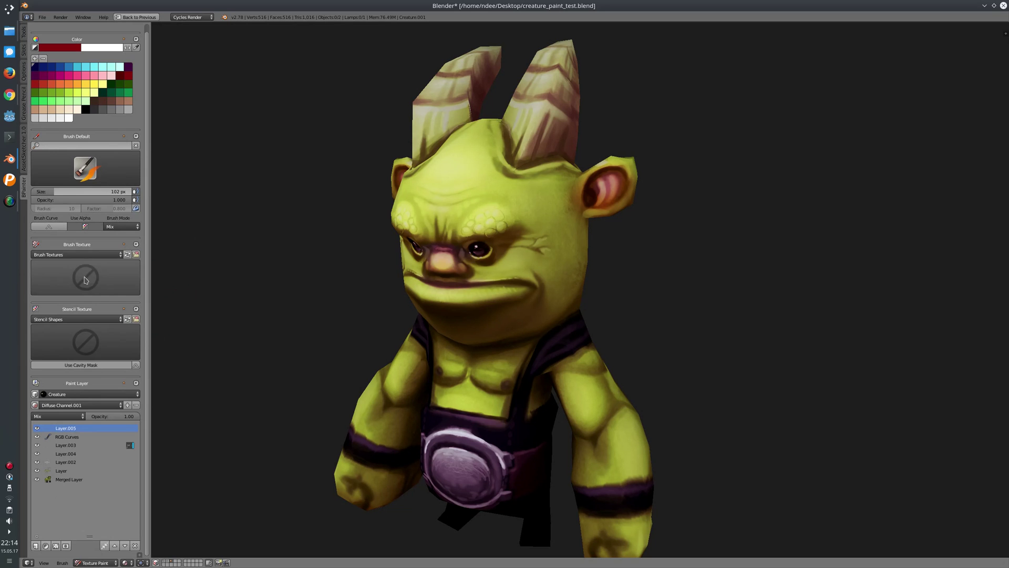
# - Paint red textured strokes across the creature's forehead using the brush_shape_01 texture with the brush resized to 58 px
pyautogui.click(87, 273)
pyautogui.click(100, 321)
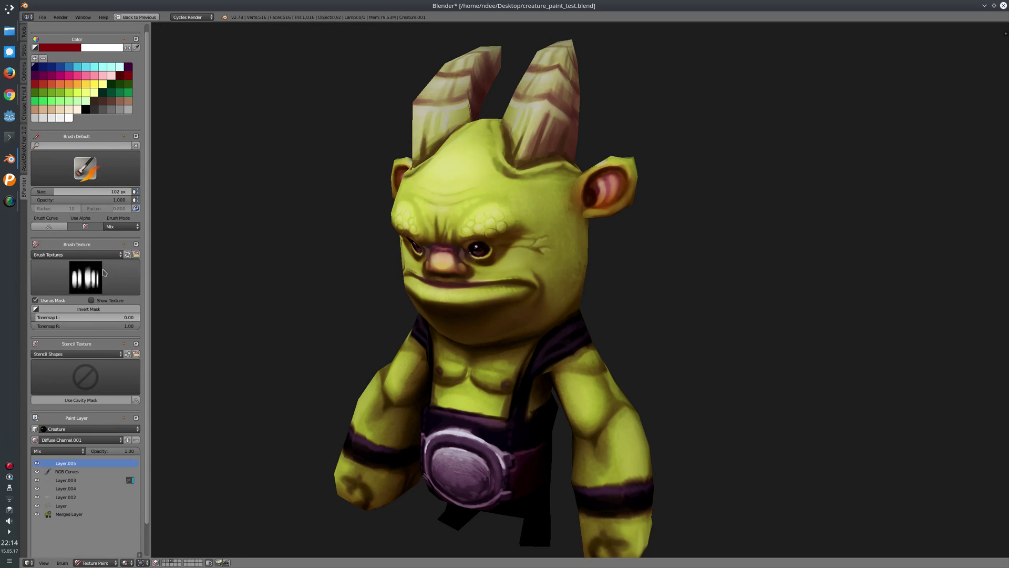
pyautogui.press('f')
pyautogui.click(441, 174)
pyautogui.moveTo(467, 169); pyautogui.dragTo(562, 247)
pyautogui.moveTo(448, 181); pyautogui.dragTo(586, 154, button='middle')
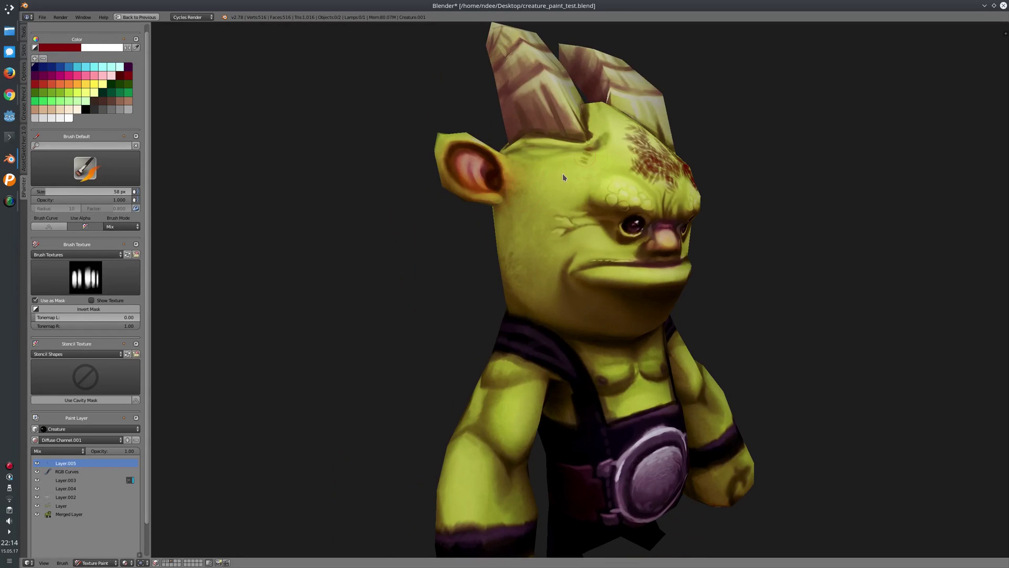
# - Remove the texture from the brush and turn the creature to face the front
pyautogui.click(52, 288)
pyautogui.click(53, 318)
pyautogui.moveTo(299, 257); pyautogui.dragTo(463, 247, button='middle')
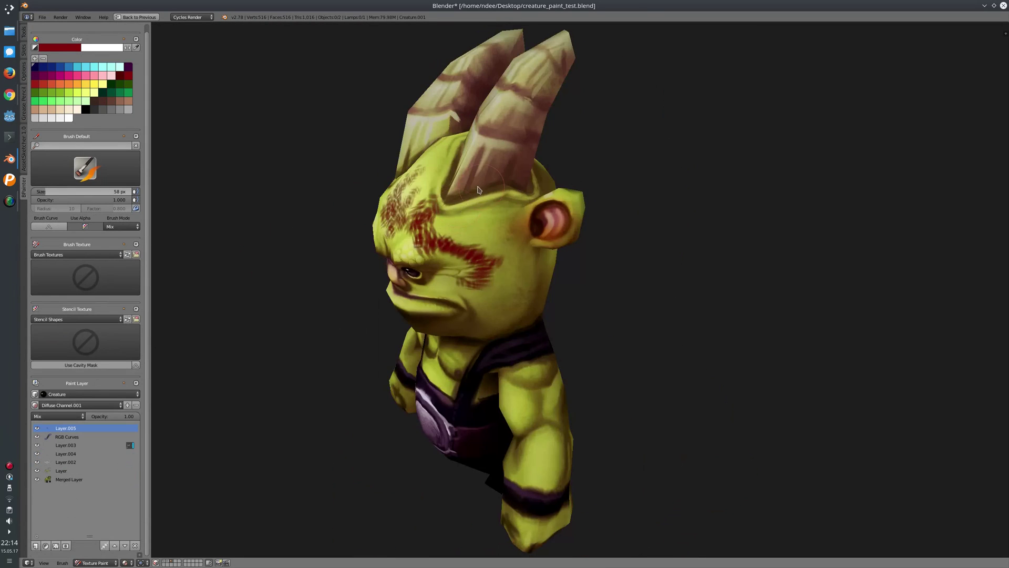
pyautogui.moveTo(415, 188); pyautogui.dragTo(491, 185, button='middle')
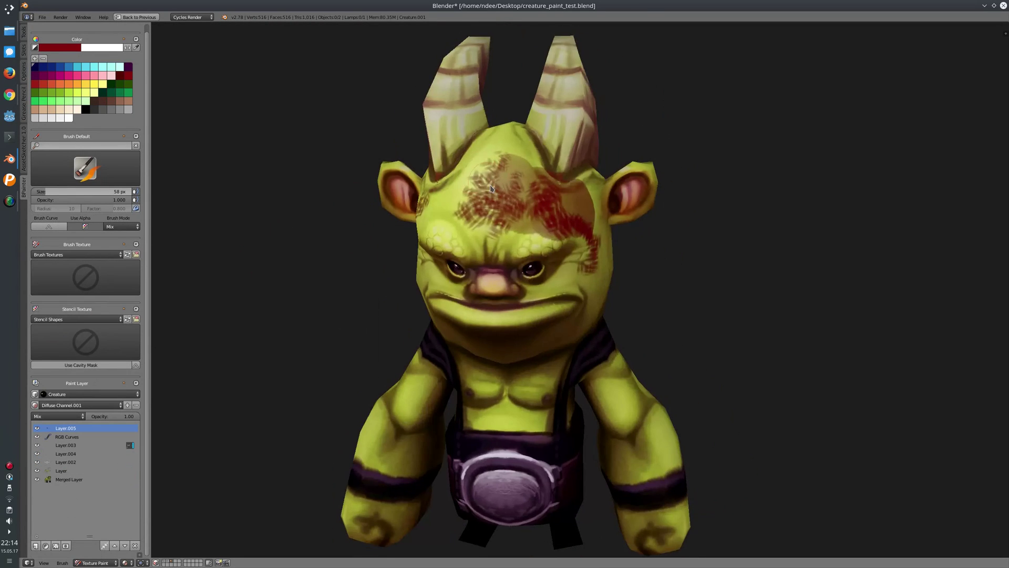
# - Erase the red strokes from the creature's forehead with the Eraser and return to the default brush
pyautogui.press('e')
pyautogui.moveTo(508, 167)
pyautogui.mouseDown()
pyautogui.moveTo(493, 209)
pyautogui.moveTo(510, 229)
pyautogui.moveTo(574, 193)
pyautogui.moveTo(589, 265)
pyautogui.moveTo(479, 198)
pyautogui.mouseUp()
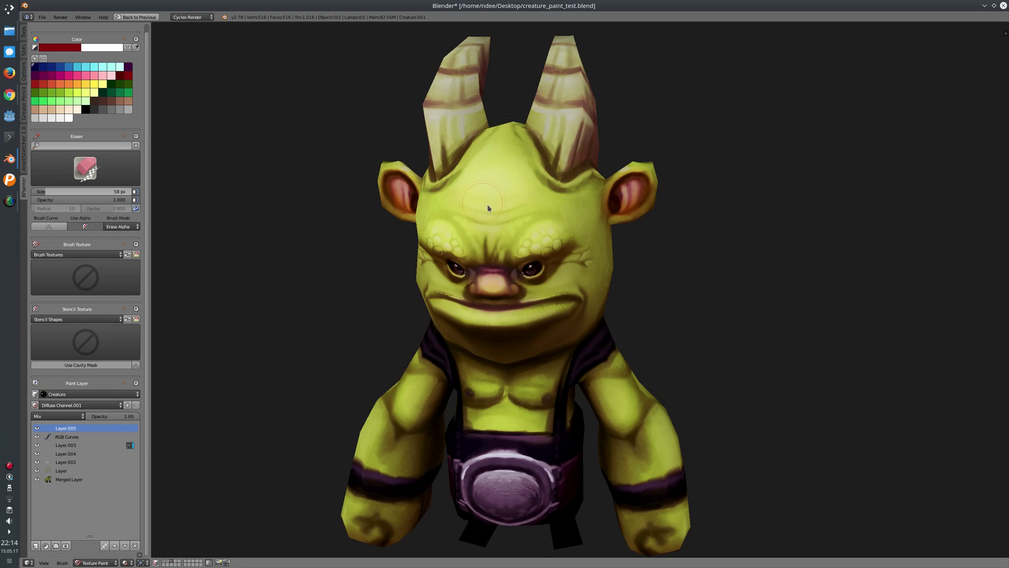
pyautogui.press('e')
pyautogui.moveTo(568, 202); pyautogui.dragTo(510, 187, button='middle')
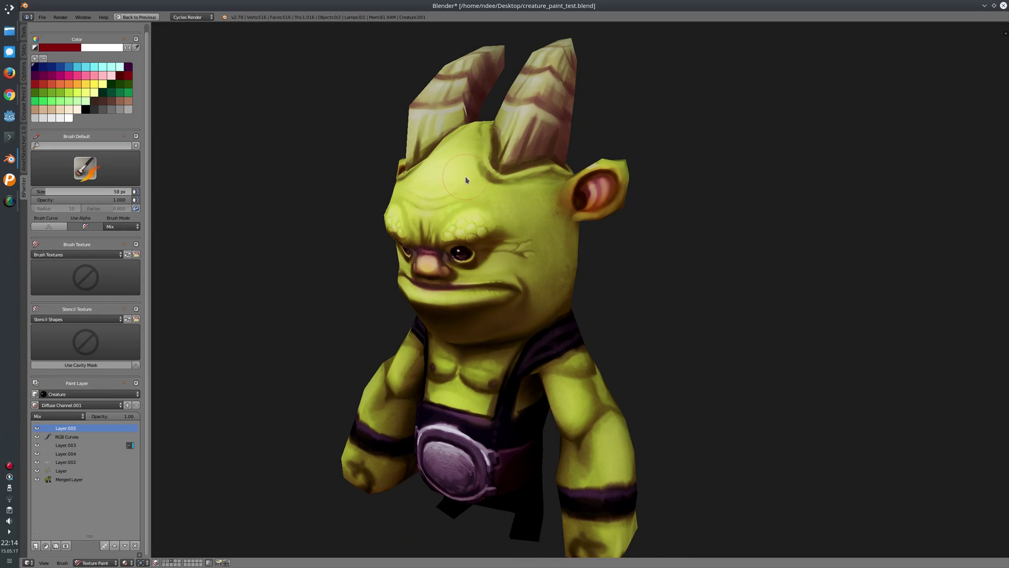
# - Check the available brush textures, and create a folder named MyTextures inside BPainter's textures presets folder in the file manager
pyautogui.click(85, 280)
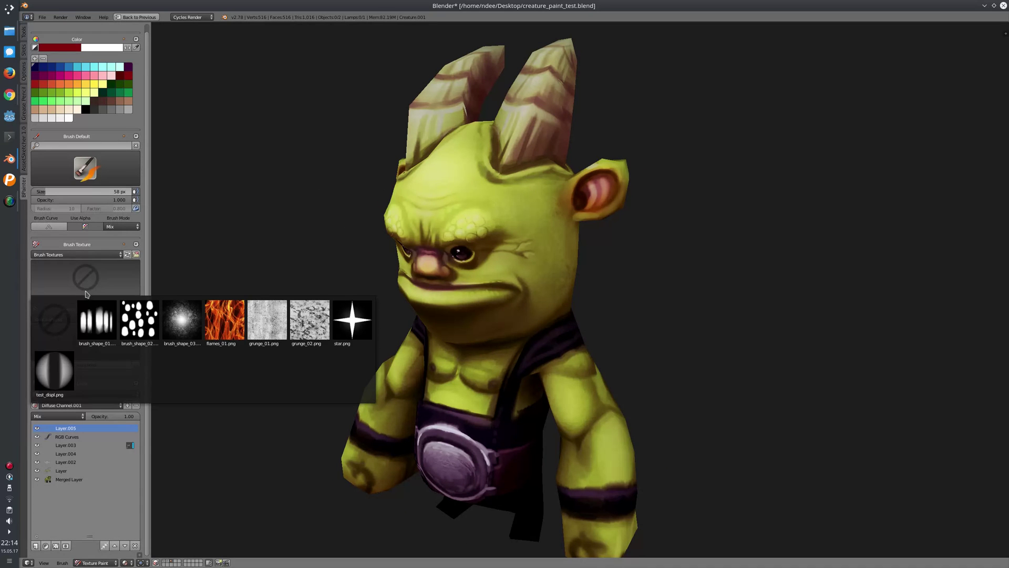
pyautogui.click(86, 279)
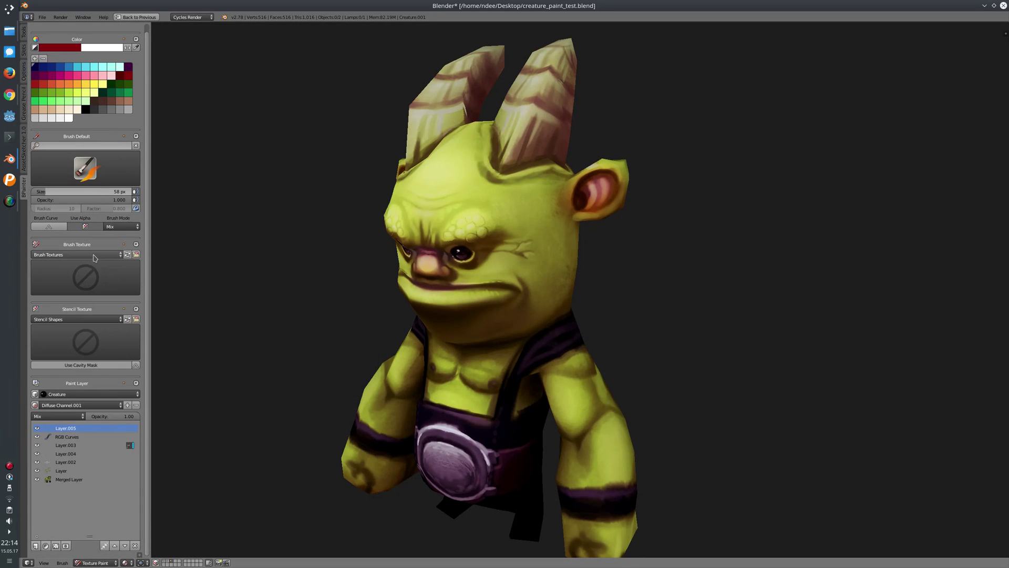
pyautogui.click(136, 254)
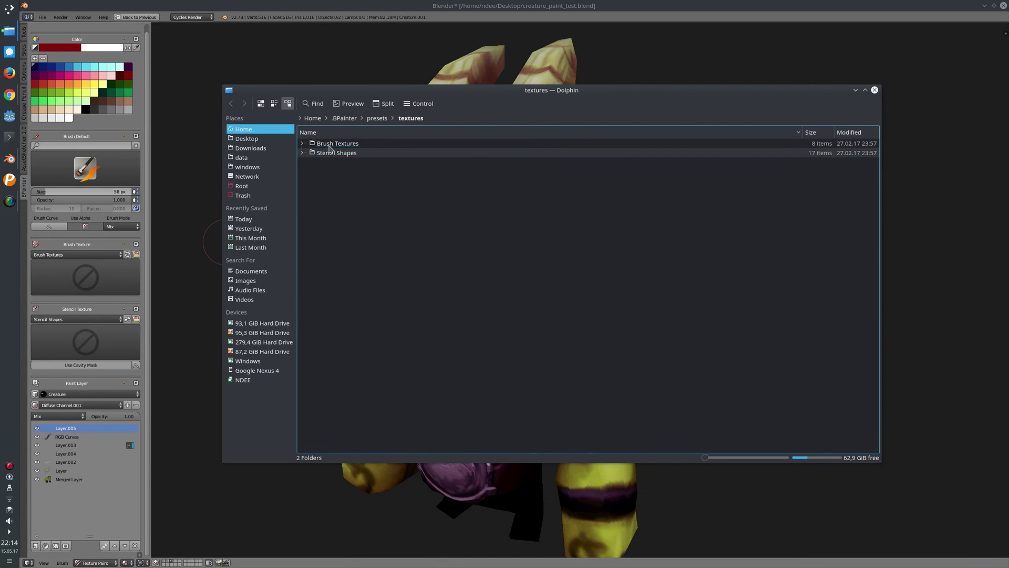
pyautogui.rightClick(353, 195)
pyautogui.moveTo(433, 202)
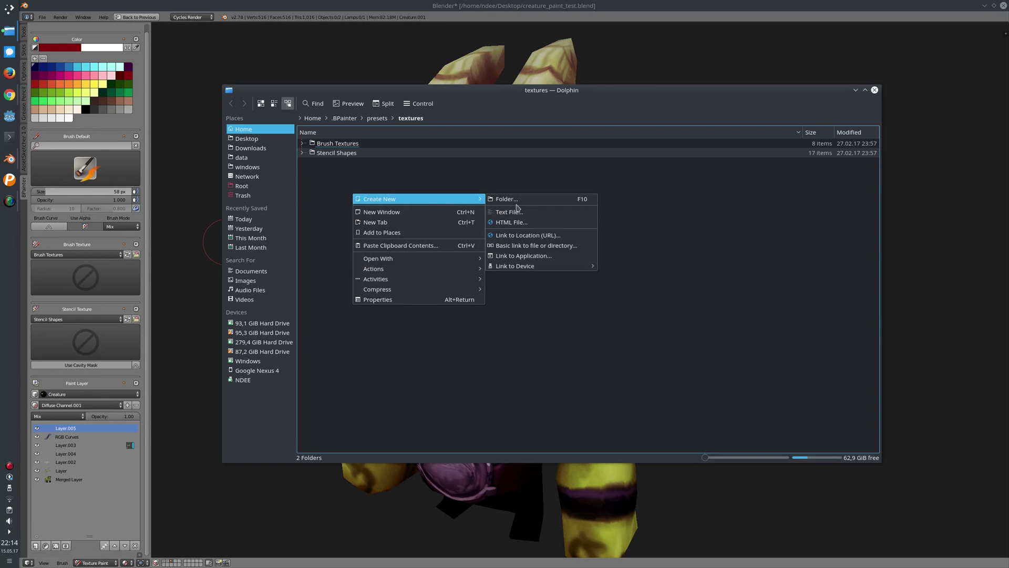
pyautogui.click(518, 200)
pyautogui.write('MY')
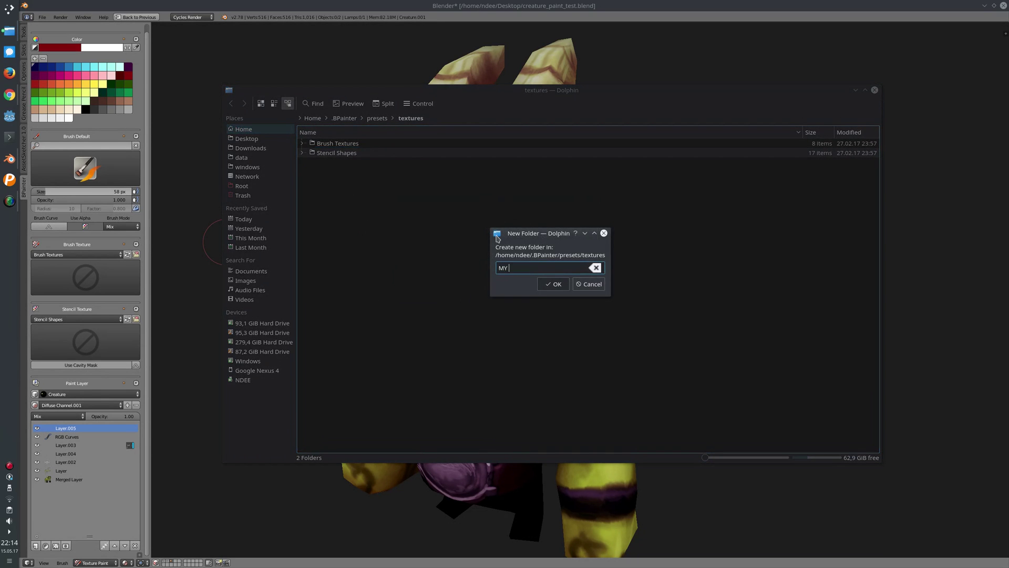
pyautogui.write('Textures')
pyautogui.press('Return')
# - Copy grunge_02.png, star.png and test_displ.png from the Brush Textures folder into the MyTextures folder
pyautogui.click(334, 147)
pyautogui.doubleClick(335, 146)
pyautogui.click(343, 163)
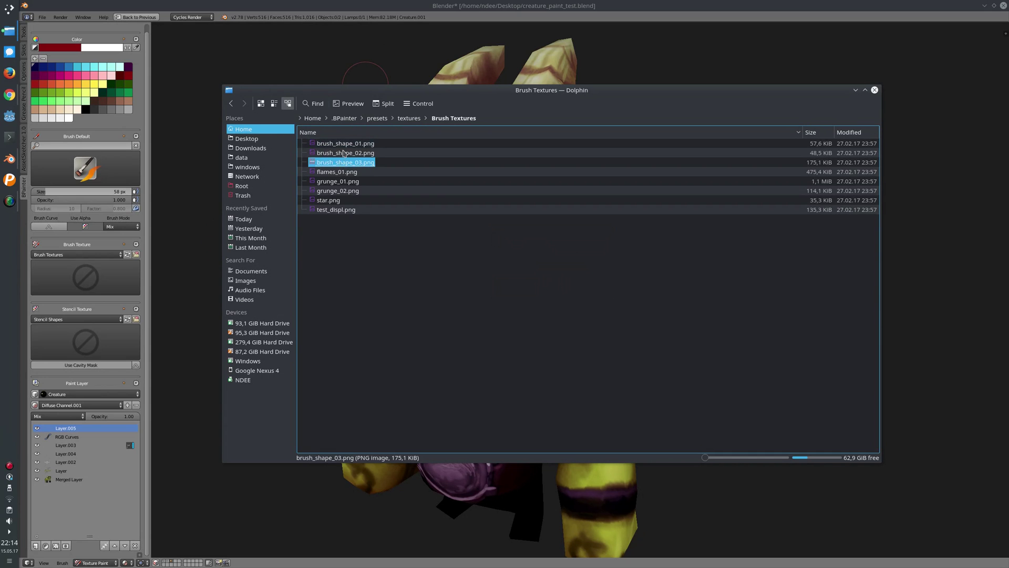
pyautogui.hotkey('ctrl', 'a')
pyautogui.click(231, 104)
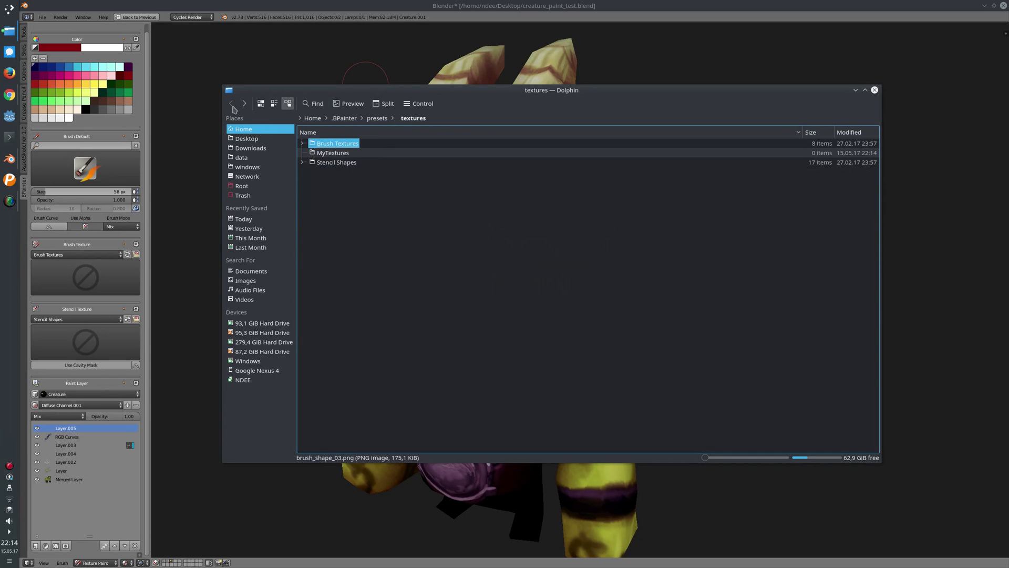
pyautogui.doubleClick(350, 148)
pyautogui.click(341, 161)
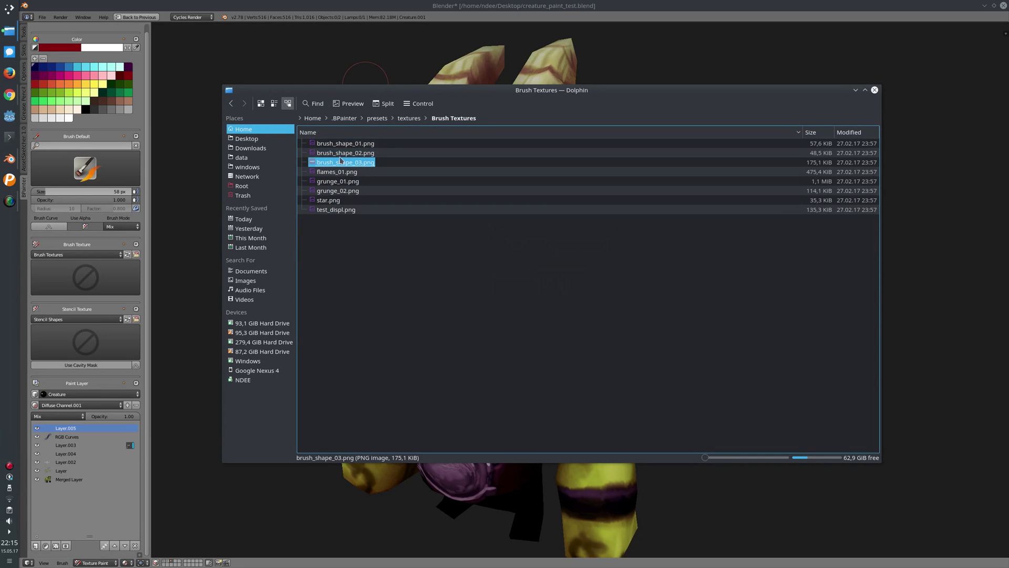
pyautogui.press('Up')
pyautogui.moveTo(353, 245); pyautogui.dragTo(344, 189)
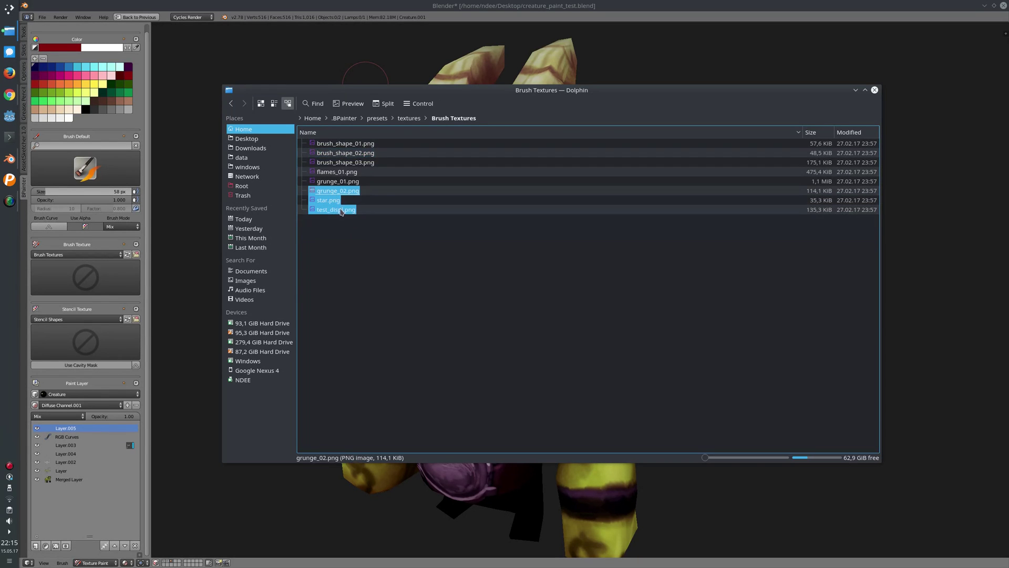
pyautogui.click(413, 119)
pyautogui.doubleClick(332, 153)
pyautogui.hotkey('ctrl', 'v')
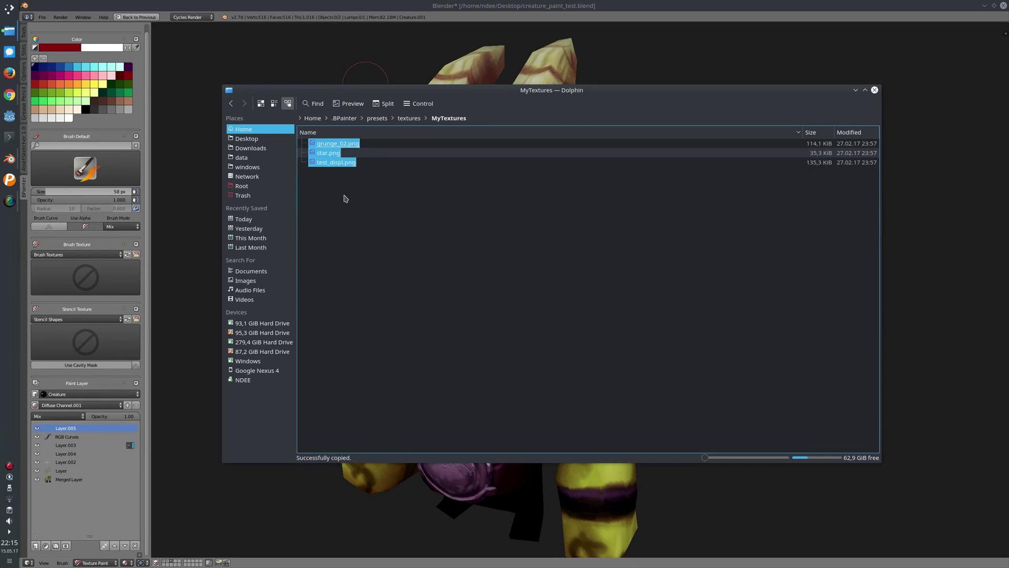
# - Switch back to Blender, refresh the brush texture categories and set the category to MyTextures
pyautogui.click(98, 245)
pyautogui.click(92, 246)
pyautogui.click(74, 254)
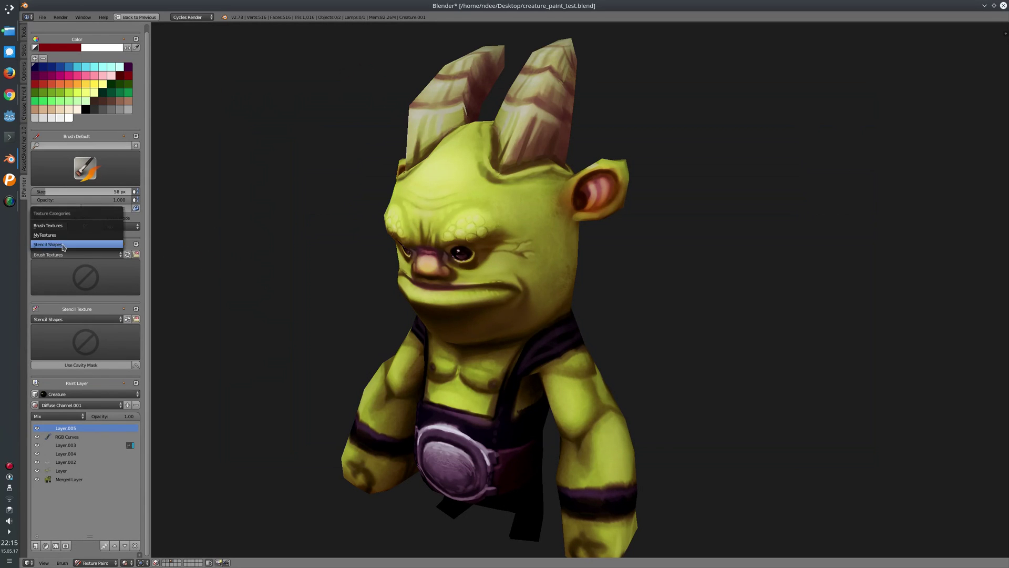
pyautogui.click(127, 254)
pyautogui.click(102, 253)
pyautogui.click(80, 237)
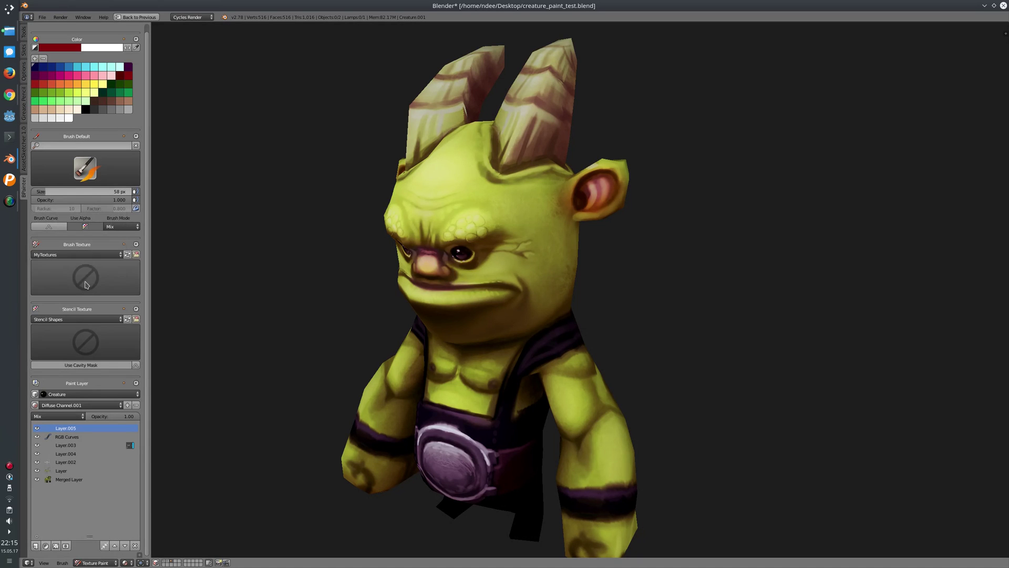
# - Apply the grunge_02.png texture to the brush and paint red grungy strokes over the creature's forehead and brow
pyautogui.click(89, 286)
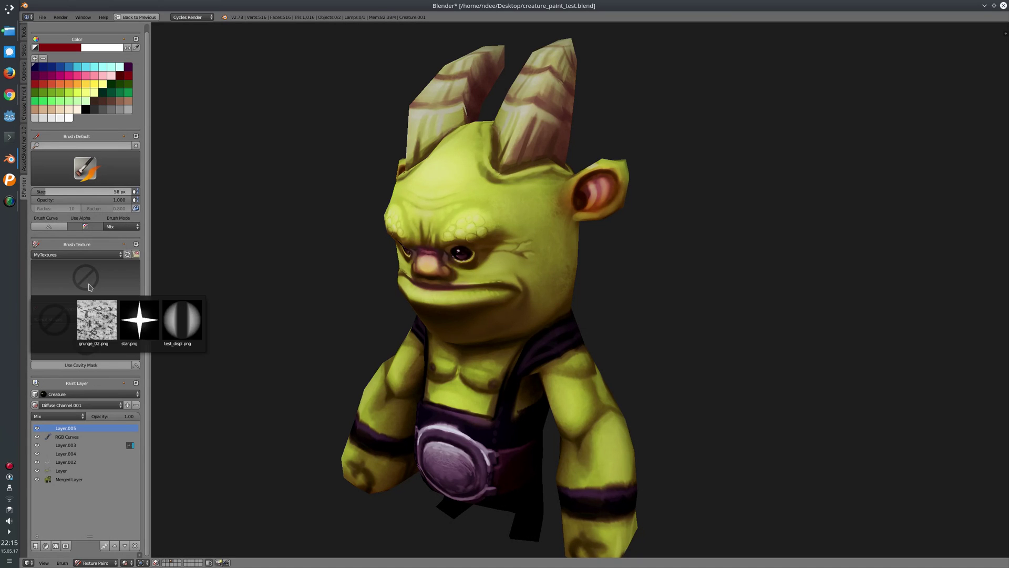
pyautogui.click(99, 322)
pyautogui.moveTo(460, 210); pyautogui.dragTo(512, 226)
pyautogui.moveTo(448, 192)
pyautogui.mouseDown()
pyautogui.moveTo(531, 226)
pyautogui.moveTo(510, 235)
pyautogui.moveTo(420, 193)
pyautogui.mouseUp()
pyautogui.moveTo(440, 186); pyautogui.dragTo(570, 181, button='middle')
pyautogui.moveTo(563, 181)
pyautogui.mouseDown()
pyautogui.moveTo(549, 195)
pyautogui.moveTo(552, 166)
pyautogui.mouseUp()
pyautogui.moveTo(552, 165); pyautogui.dragTo(448, 181, button='middle')
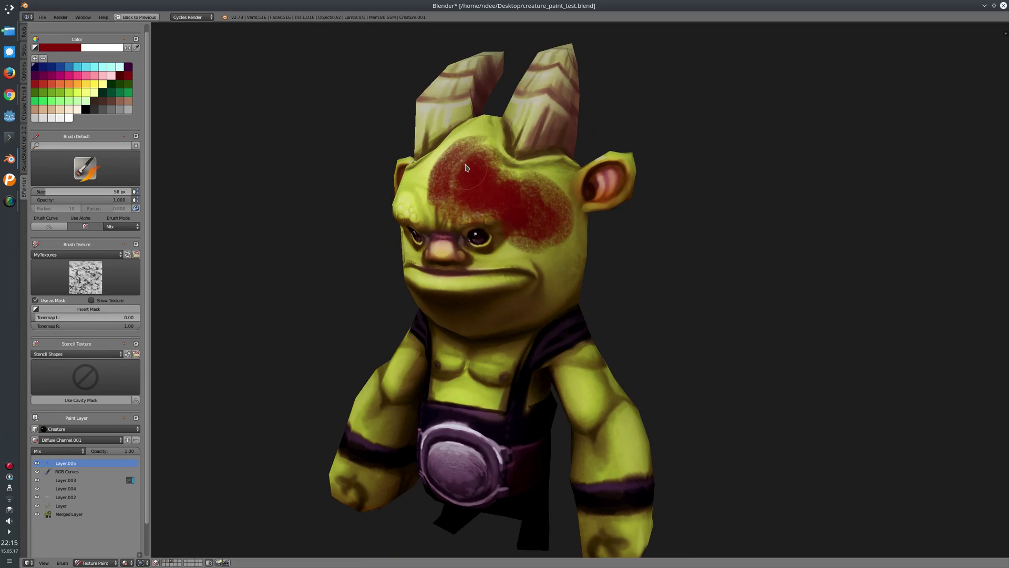
# - Erase the grunge-textured red paint from the creature's head and switch back to the default brush
pyautogui.press('e')
pyautogui.moveTo(475, 172)
pyautogui.mouseDown()
pyautogui.moveTo(480, 213)
pyautogui.moveTo(556, 205)
pyautogui.moveTo(478, 189)
pyautogui.moveTo(491, 138)
pyautogui.moveTo(477, 153)
pyautogui.mouseUp()
pyautogui.moveTo(462, 182); pyautogui.dragTo(507, 208, button='middle')
pyautogui.moveTo(505, 223); pyautogui.dragTo(506, 264)
pyautogui.moveTo(486, 225); pyautogui.dragTo(451, 217, button='middle')
pyautogui.press('e')
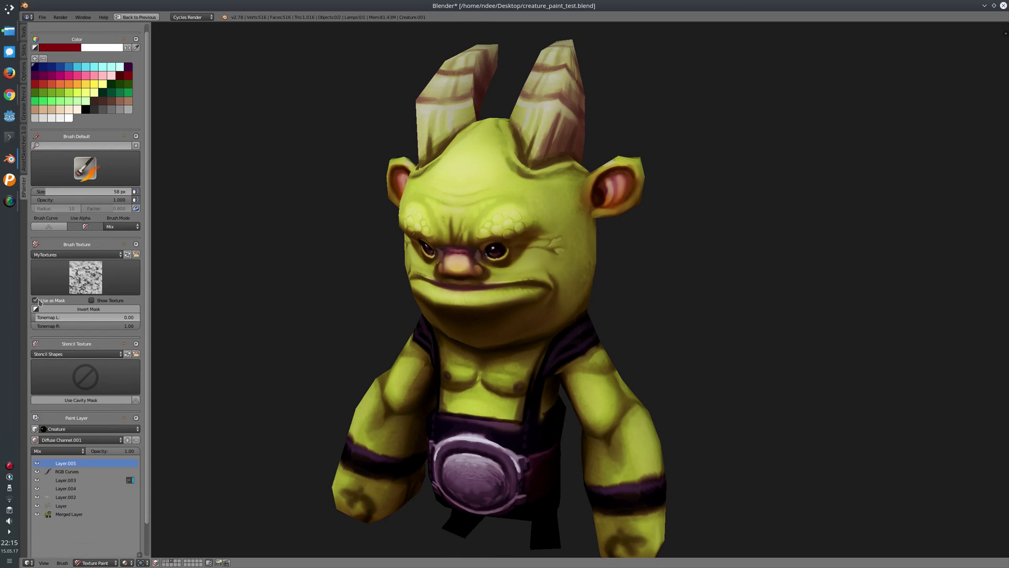
# - Set the brush texture category to Brush Textures and load flames_01.png as the brush texture
pyautogui.click(78, 282)
pyautogui.click(82, 254)
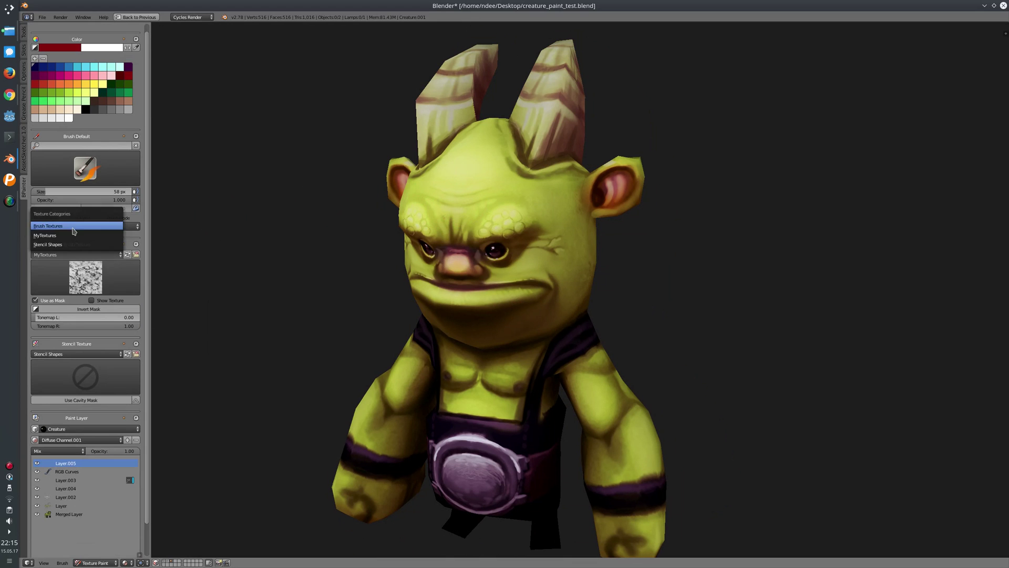
pyautogui.click(71, 226)
pyautogui.click(85, 283)
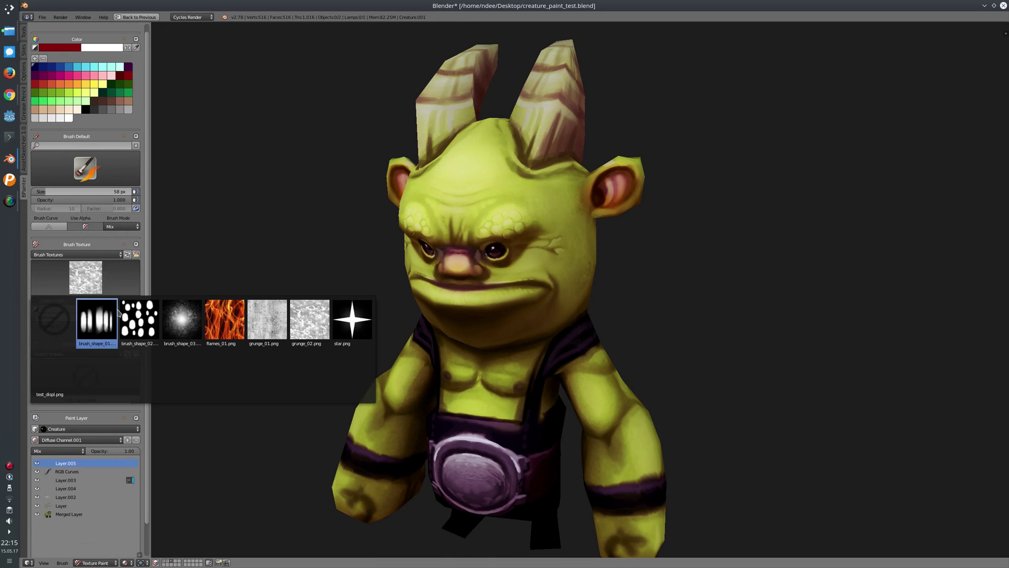
pyautogui.click(225, 319)
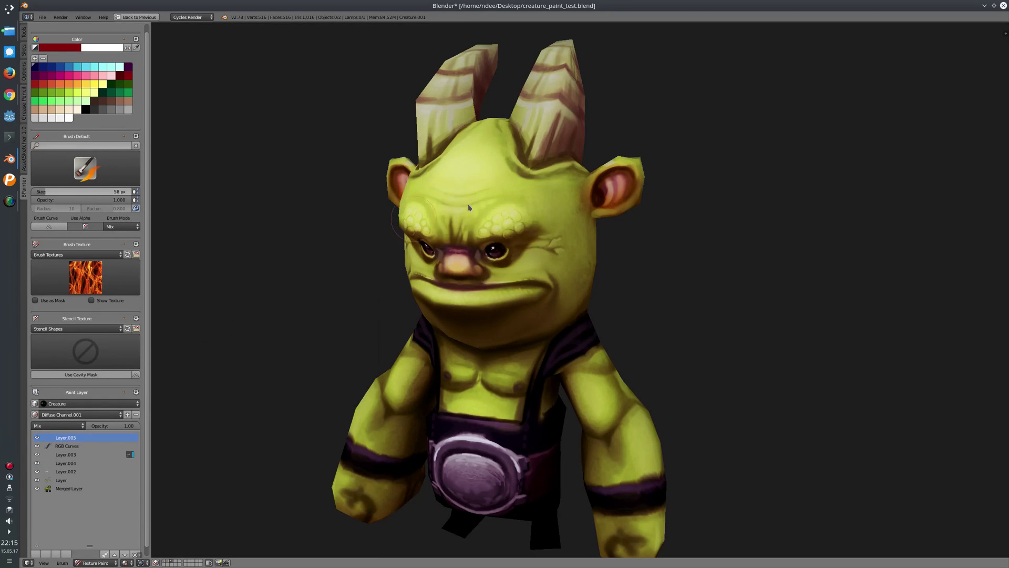
# - Swap to white, paint flame-textured strokes over the creature's forehead, and cover them with white strokes using the texture as a mask
pyautogui.click(127, 48)
pyautogui.moveTo(460, 157)
pyautogui.mouseDown()
pyautogui.moveTo(484, 218)
pyautogui.moveTo(510, 182)
pyautogui.moveTo(565, 210)
pyautogui.moveTo(573, 266)
pyautogui.mouseUp()
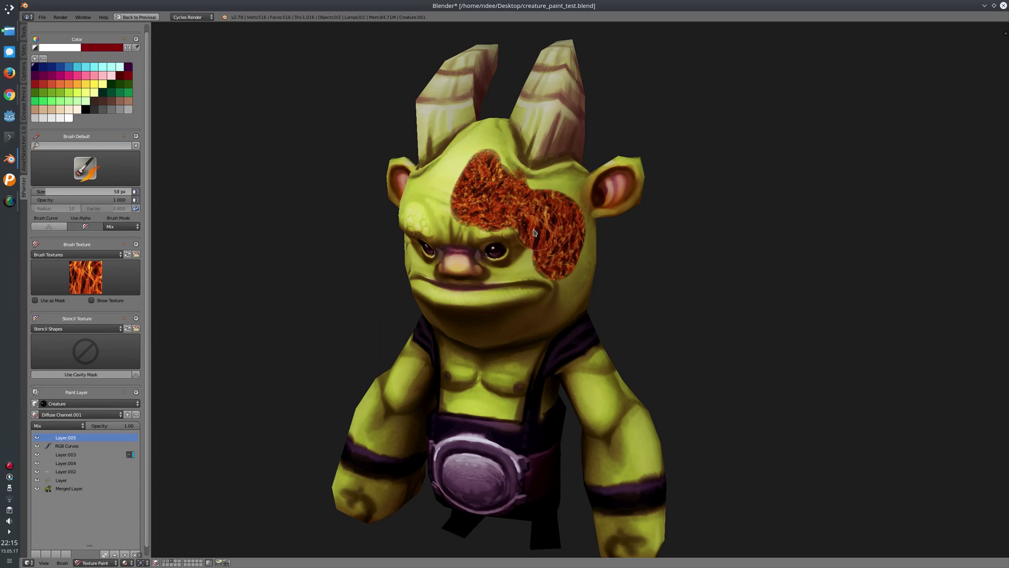
pyautogui.click(35, 300)
pyautogui.moveTo(462, 178)
pyautogui.mouseDown()
pyautogui.moveTo(444, 210)
pyautogui.moveTo(551, 225)
pyautogui.mouseUp()
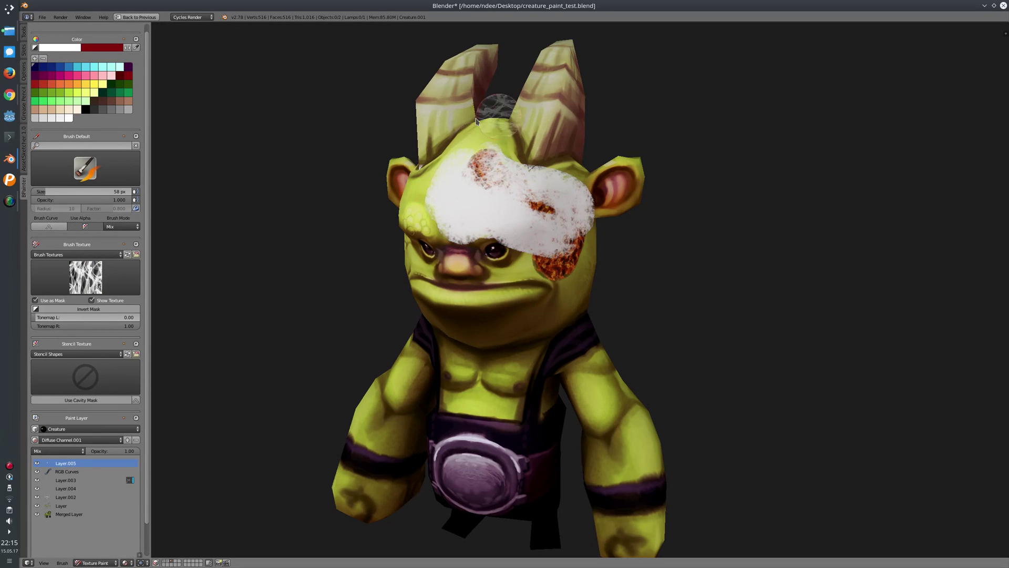
# - Turn off the brush texture preview and try out the Invert Mask and Tonemap L settings of the brush mask
pyautogui.click(91, 300)
pyautogui.click(87, 310)
pyautogui.click(87, 310)
pyautogui.moveTo(80, 317)
pyautogui.mouseDown()
pyautogui.moveTo(130, 319)
pyautogui.moveTo(20, 317)
pyautogui.moveTo(171, 321)
pyautogui.mouseUp()
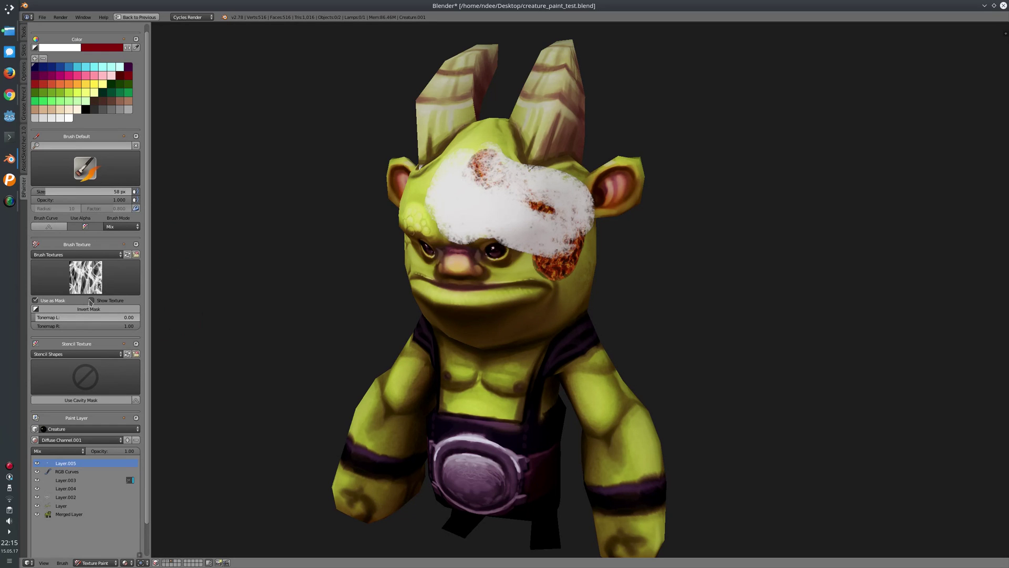
# - Erase the white and flame paint from the creature's head and switch back to the default brush
pyautogui.scroll(-2, 91, 346)
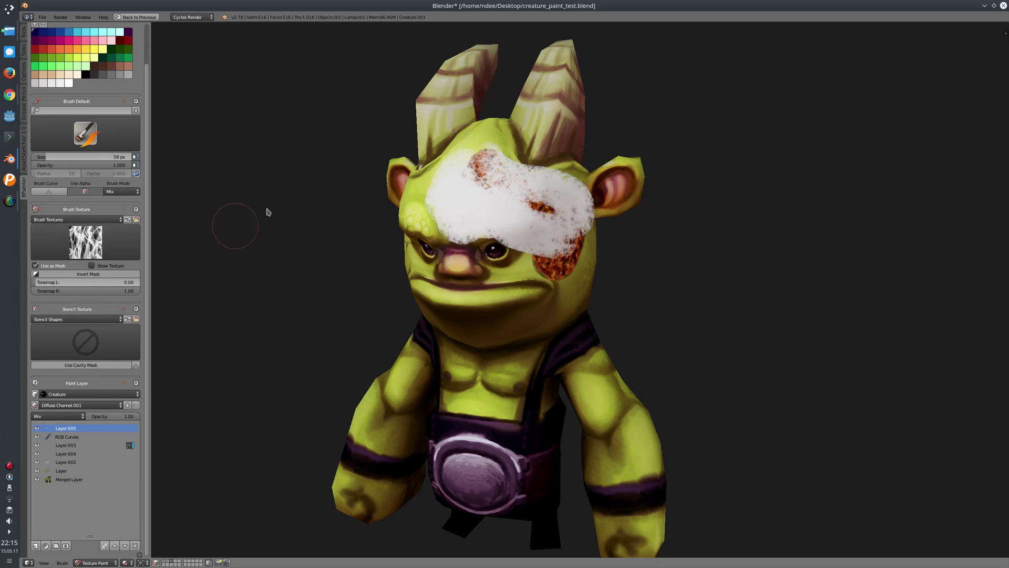
pyautogui.moveTo(463, 167)
pyautogui.mouseDown()
pyautogui.moveTo(443, 206)
pyautogui.moveTo(481, 160)
pyautogui.moveTo(453, 200)
pyautogui.moveTo(535, 169)
pyautogui.moveTo(573, 247)
pyautogui.moveTo(593, 210)
pyautogui.mouseUp()
pyautogui.press('e')
pyautogui.press('1')
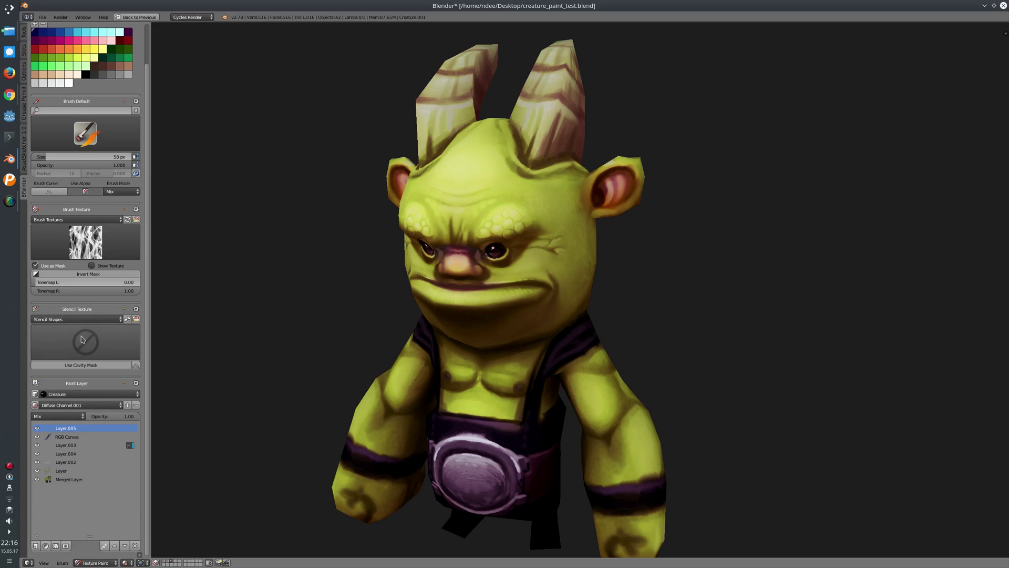
# - Load marking_02.png as the stencil texture and remove the texture from the brush
pyautogui.click(89, 350)
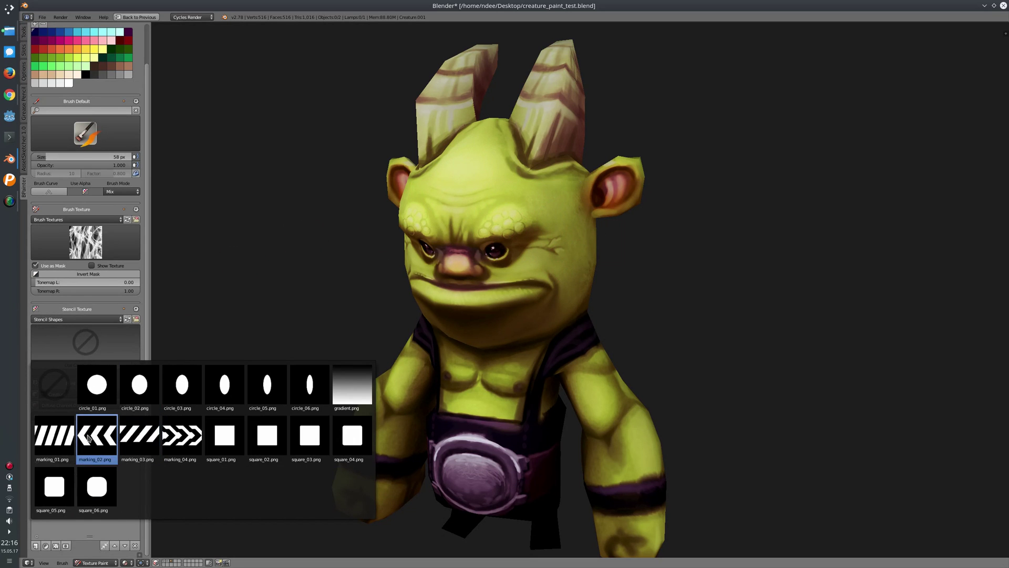
pyautogui.click(116, 456)
pyautogui.click(85, 242)
pyautogui.click(54, 284)
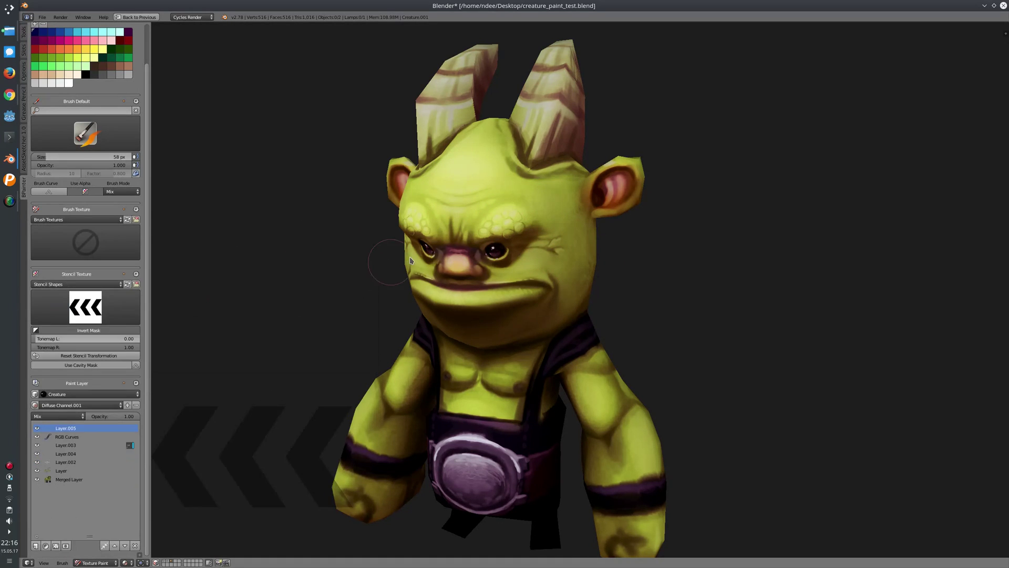
# - Place the chevron stencil over the creature's head and paint white through it across the forehead and eyes
pyautogui.moveTo(228, 450); pyautogui.dragTo(457, 185, button='right')
pyautogui.moveTo(457, 185)
pyautogui.mouseDown(button='middle')
pyautogui.moveTo(397, 201)
pyautogui.moveTo(449, 178)
pyautogui.mouseUp(button='middle')
pyautogui.moveTo(449, 177)
pyautogui.mouseDown()
pyautogui.moveTo(465, 223)
pyautogui.moveTo(513, 213)
pyautogui.moveTo(549, 239)
pyautogui.moveTo(471, 249)
pyautogui.moveTo(405, 221)
pyautogui.moveTo(399, 163)
pyautogui.moveTo(426, 250)
pyautogui.moveTo(552, 239)
pyautogui.mouseUp()
pyautogui.moveTo(552, 239); pyautogui.dragTo(520, 221, button='middle')
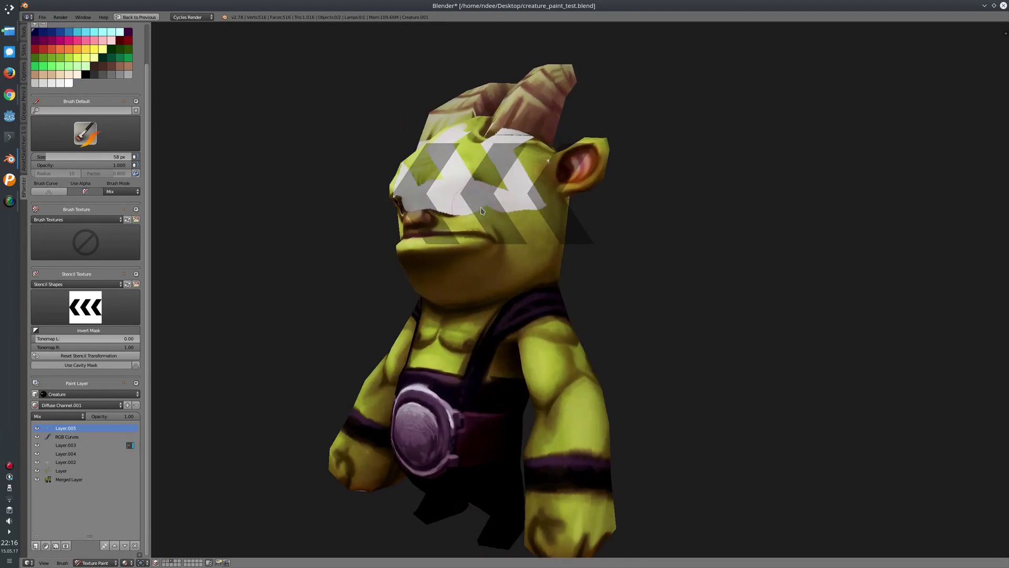
# - Load square_02.png as the stencil texture and toggle its mask inversion on and back off
pyautogui.scroll(3, 522, 220)
pyautogui.click(85, 307)
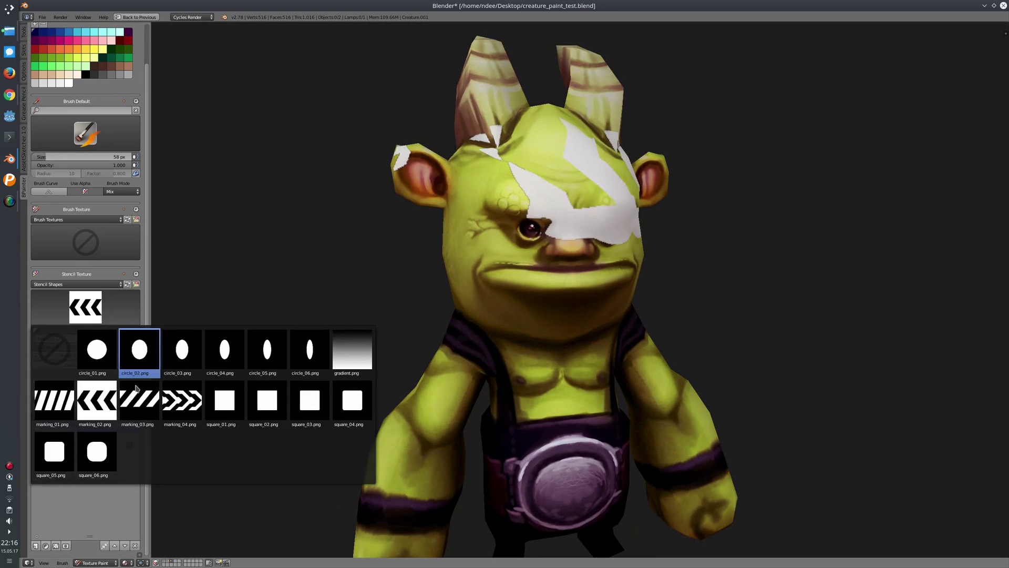
pyautogui.click(265, 402)
pyautogui.moveTo(365, 252); pyautogui.dragTo(474, 192, button='middle')
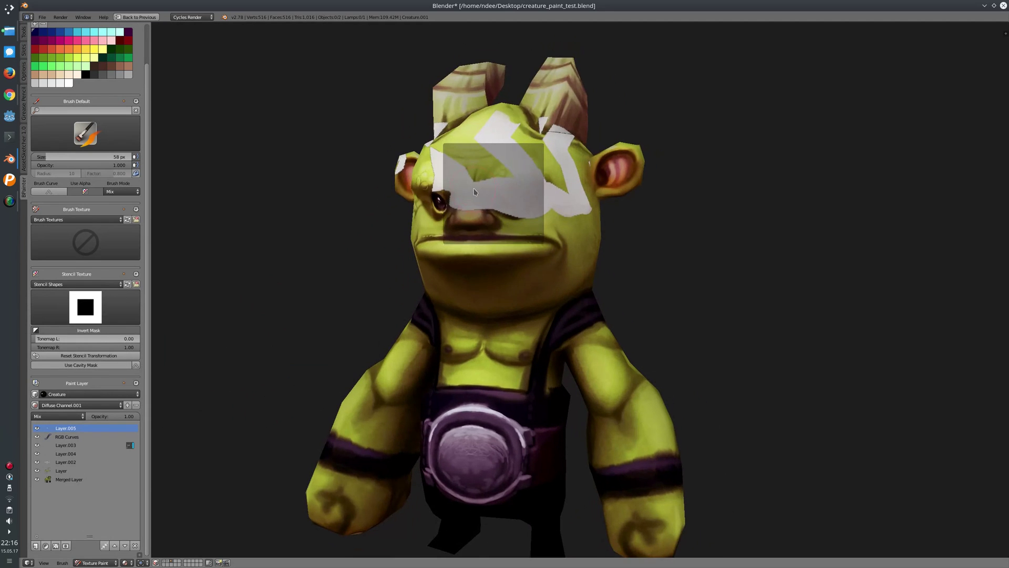
pyautogui.click(69, 284)
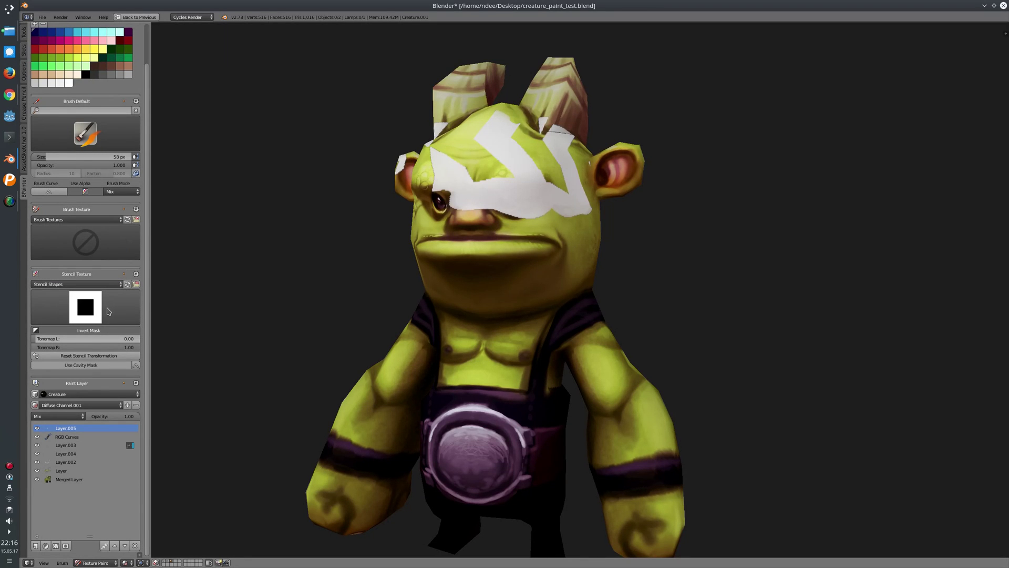
pyautogui.click(86, 332)
pyautogui.click(86, 332)
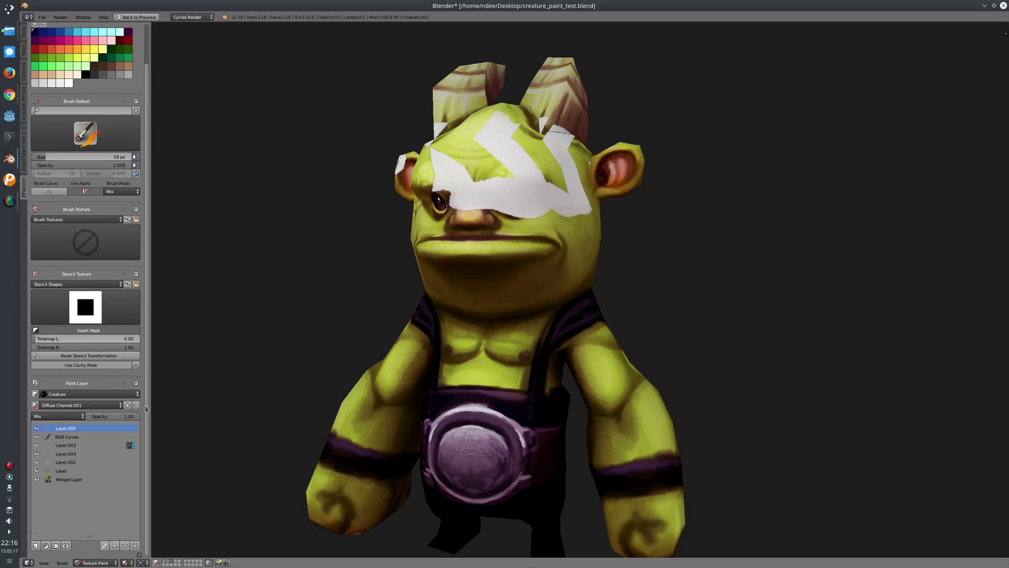
pyautogui.moveTo(436, 271); pyautogui.dragTo(399, 289, button='middle')
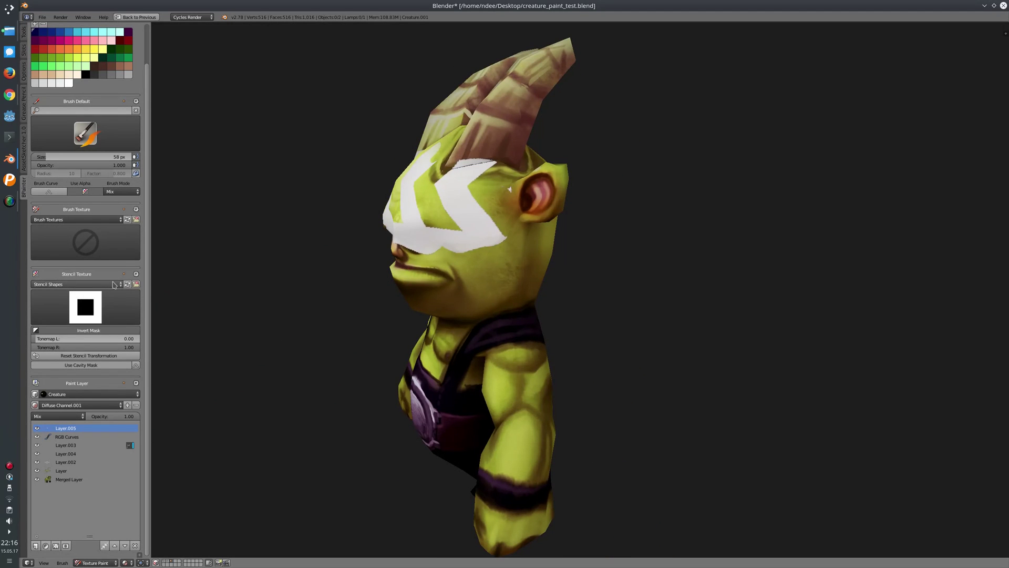
# - Clear the stencil texture and hide Layer.005 with the white chevron paint
pyautogui.click(89, 308)
pyautogui.click(54, 353)
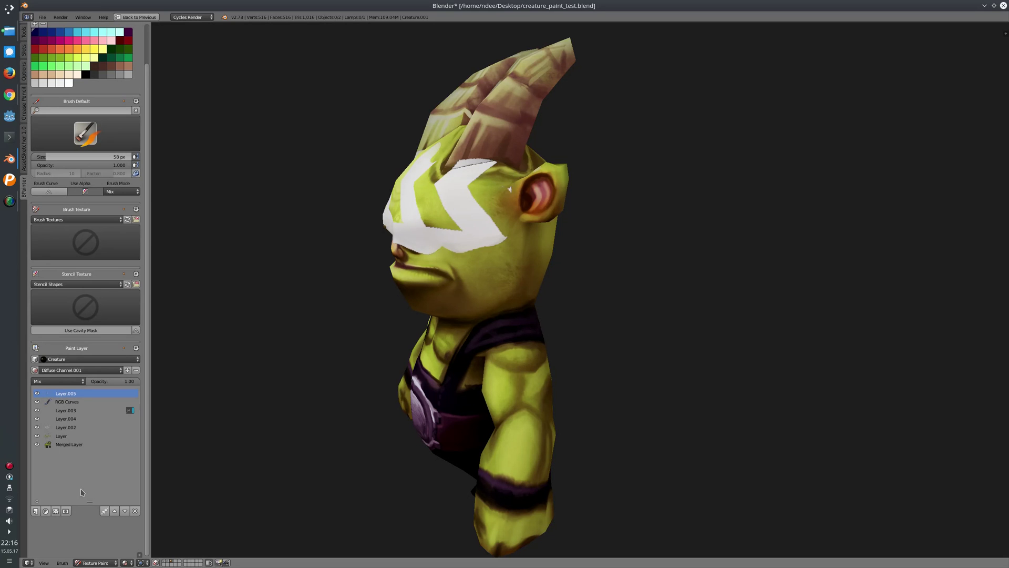
pyautogui.click(37, 393)
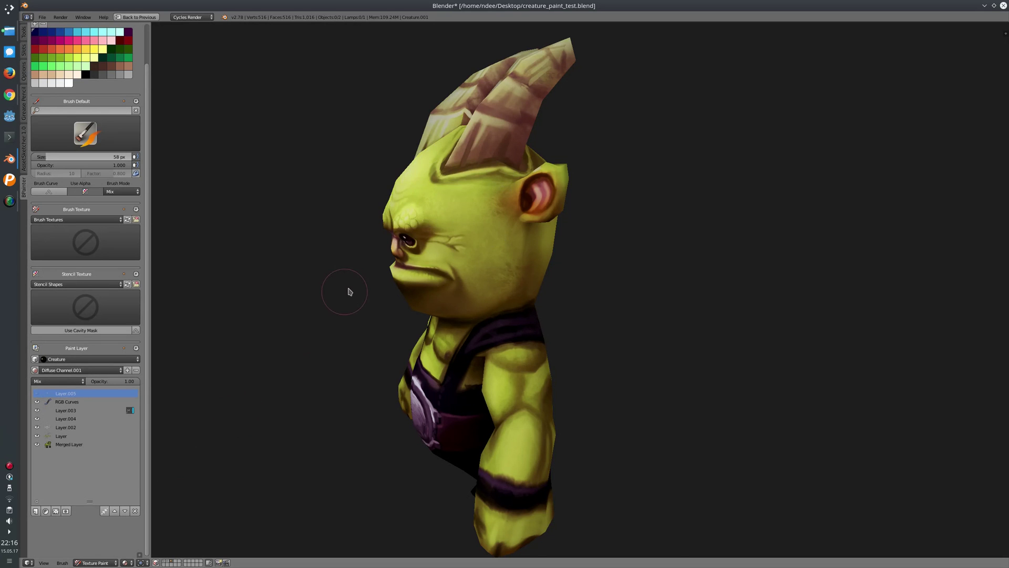
pyautogui.press('KP_1')
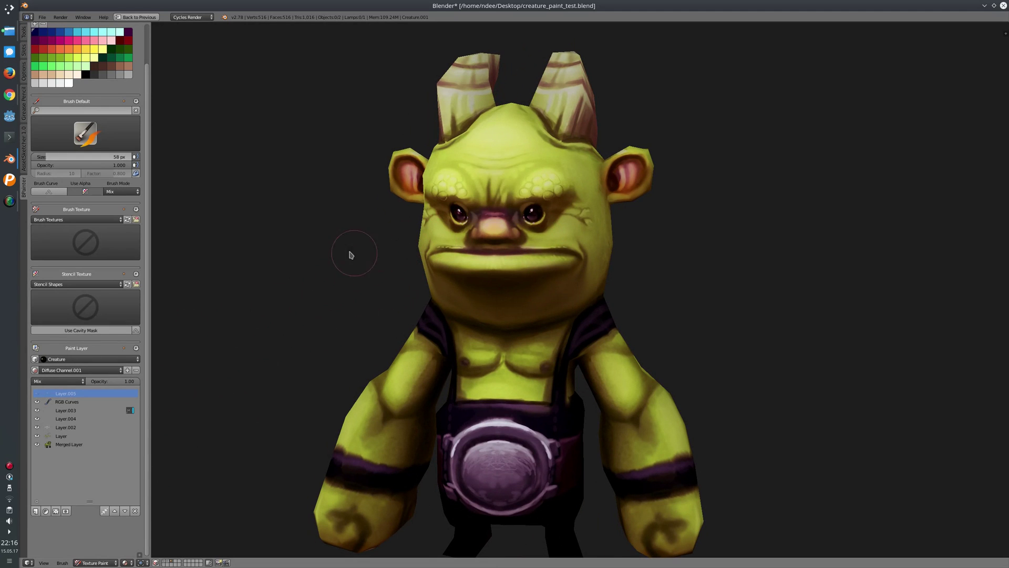
pyautogui.keyDown('ctrl'); pyautogui.moveTo(409, 193); pyautogui.dragTo(429, 260, button='middle'); pyautogui.keyUp('ctrl')
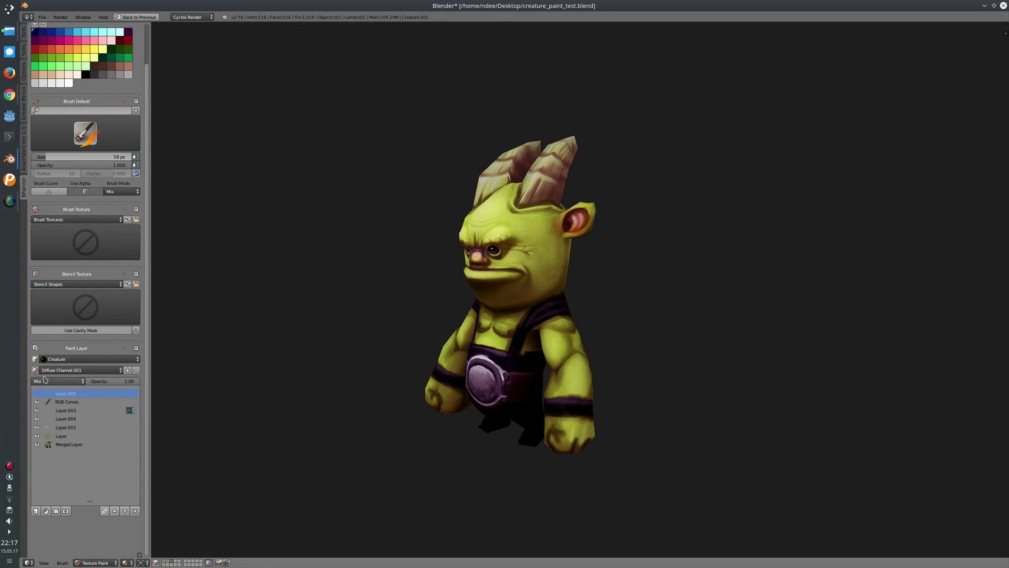
# - Add a new blank paint layer above Layer.005
pyautogui.moveTo(36, 402)
pyautogui.mouseDown()
pyautogui.moveTo(38, 439)
pyautogui.moveTo(37, 413)
pyautogui.mouseUp()
pyautogui.click(37, 446)
pyautogui.click(36, 512)
pyautogui.click(50, 546)
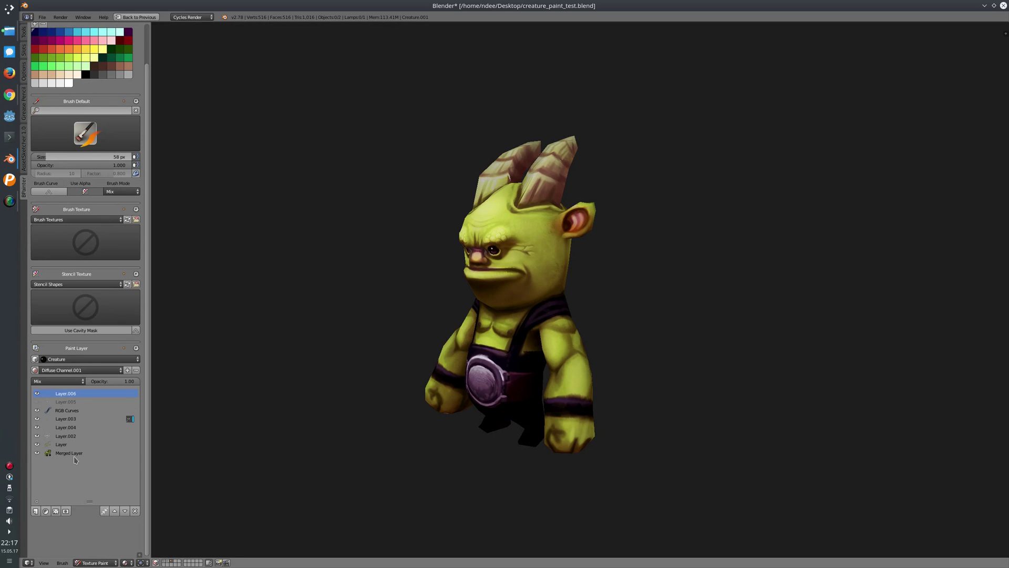
# - Reorder the paint layers so Layer.006 sits directly below Layer.002, and delete the hidden Layer.005
pyautogui.click(126, 514)
pyautogui.click(126, 514)
pyautogui.click(114, 511)
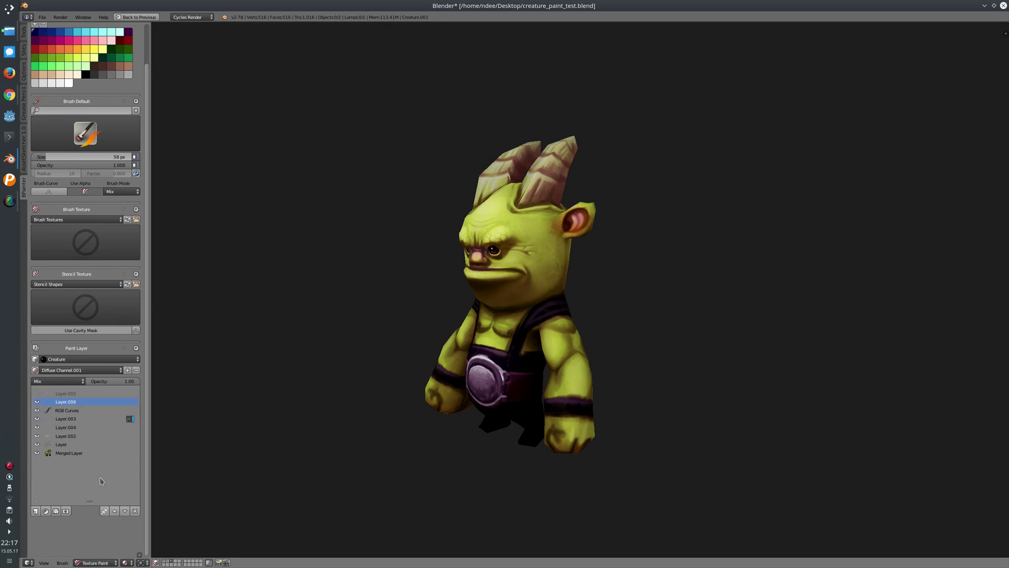
pyautogui.click(36, 394)
pyautogui.click(124, 512)
pyautogui.click(124, 512)
pyautogui.click(124, 512)
pyautogui.click(124, 512)
pyautogui.click(74, 394)
pyautogui.click(125, 512)
pyautogui.click(125, 510)
pyautogui.click(125, 511)
pyautogui.click(125, 511)
pyautogui.click(125, 511)
pyautogui.click(114, 511)
pyautogui.click(114, 511)
pyautogui.click(135, 511)
pyautogui.click(139, 512)
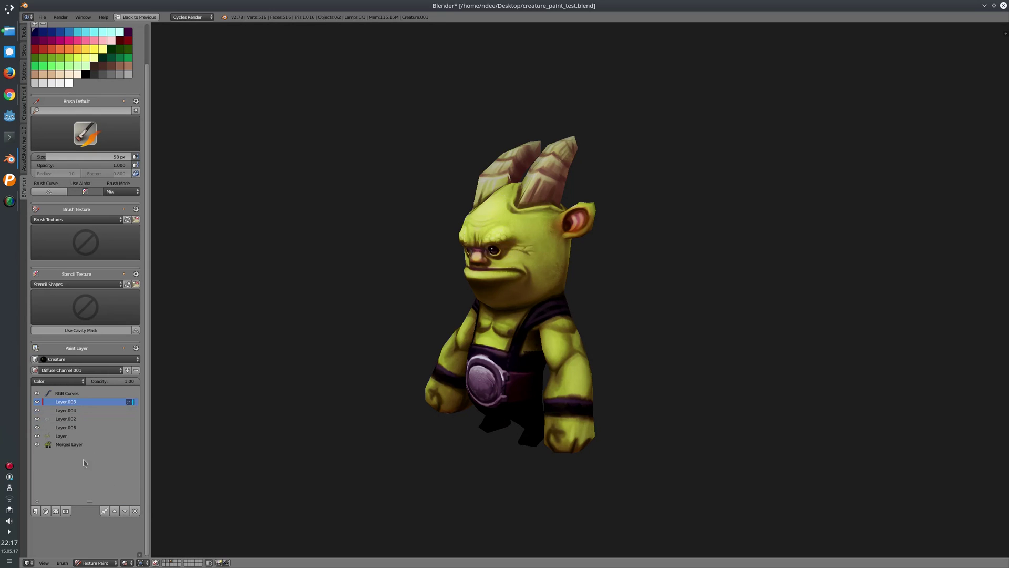
# - Add a Hue adjustment layer above the RGB Curves layer
pyautogui.click(62, 395)
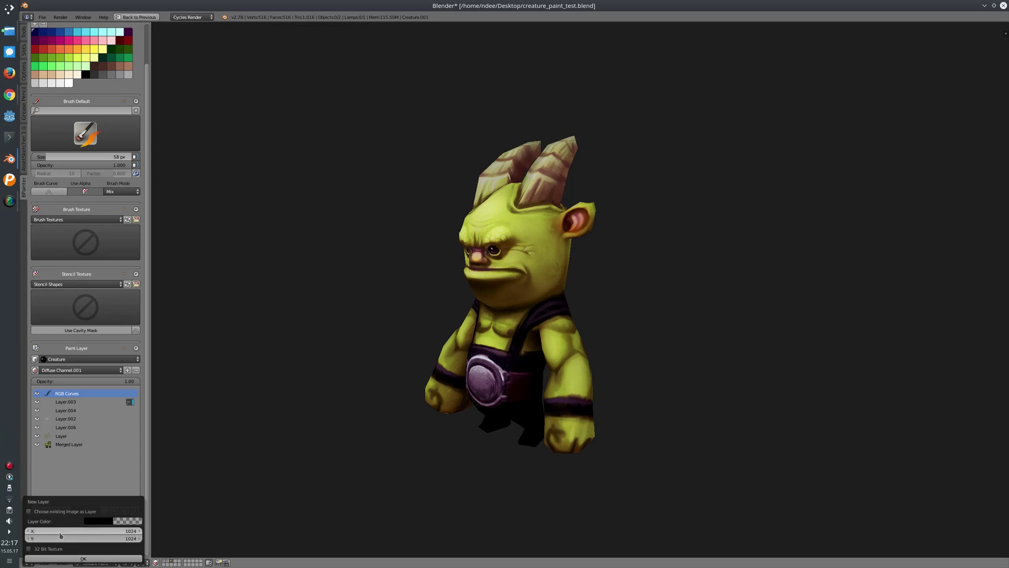
pyautogui.click(47, 512)
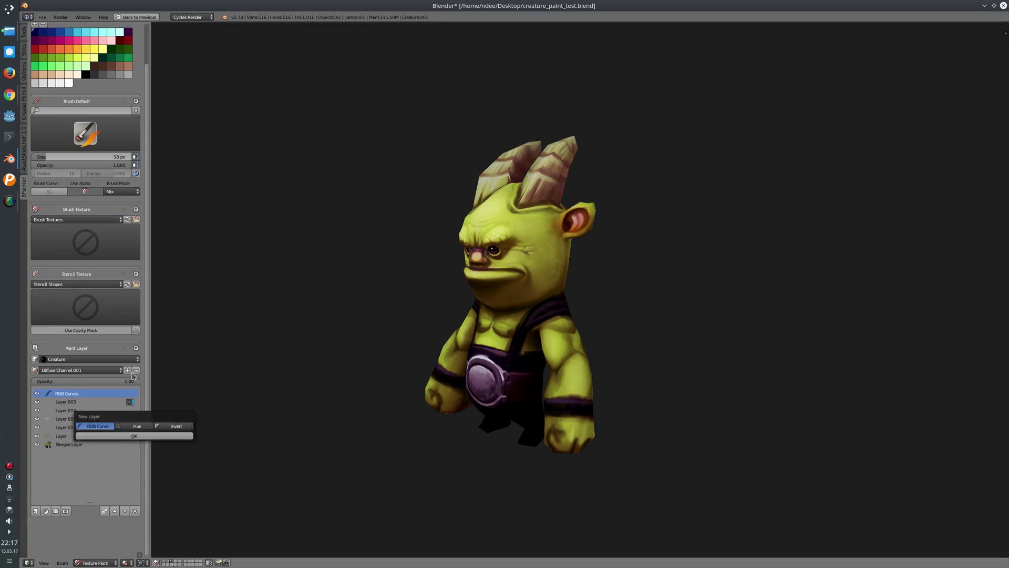
pyautogui.click(171, 369)
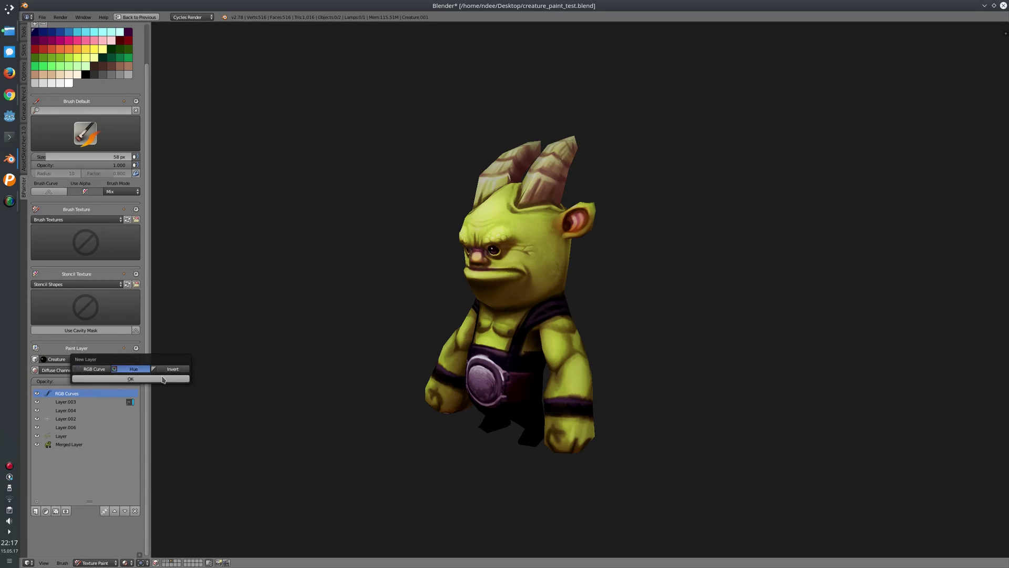
pyautogui.click(130, 379)
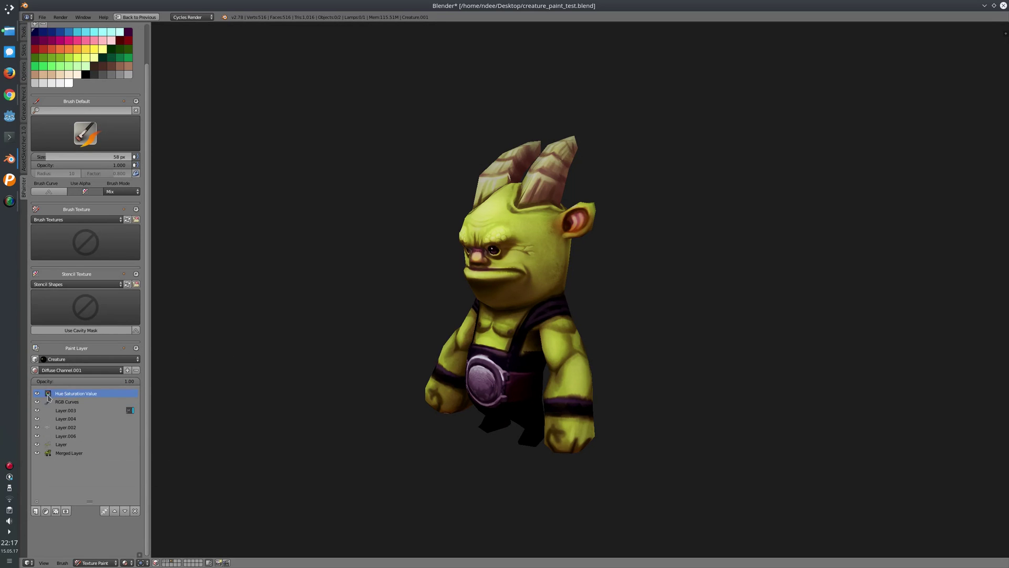
# - Set the hue of the Hue Saturation Value layer to 0.200 and toggle its visibility to compare the effect
pyautogui.click(49, 396)
pyautogui.moveTo(89, 405); pyautogui.dragTo(57, 407)
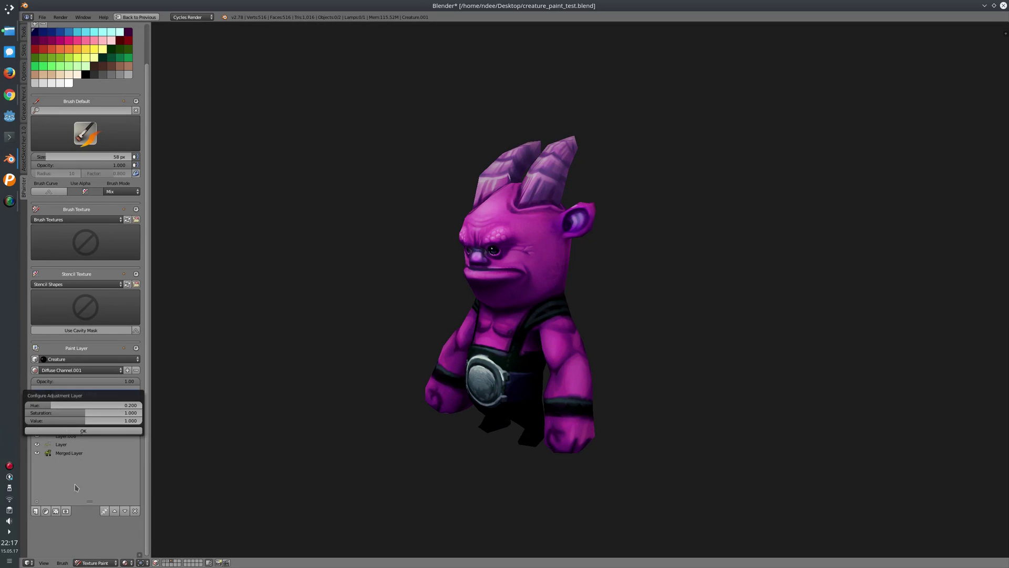
pyautogui.click(38, 394)
pyautogui.click(39, 395)
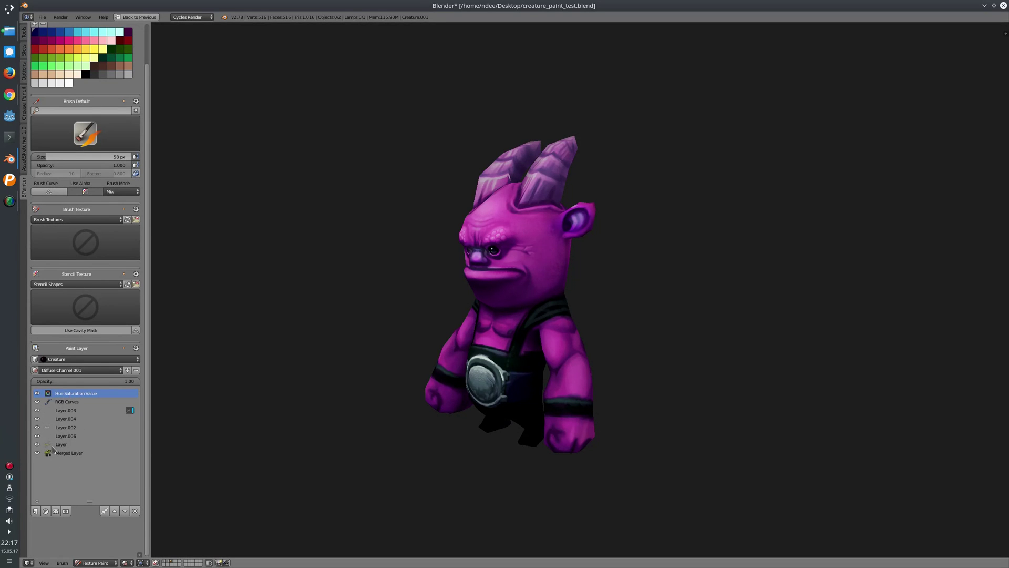
pyautogui.click(49, 394)
pyautogui.moveTo(67, 404); pyautogui.dragTo(87, 439)
# - Add an RGB Curve adjustment layer above the Hue Saturation Value layer
pyautogui.click(48, 511)
pyautogui.click(52, 519)
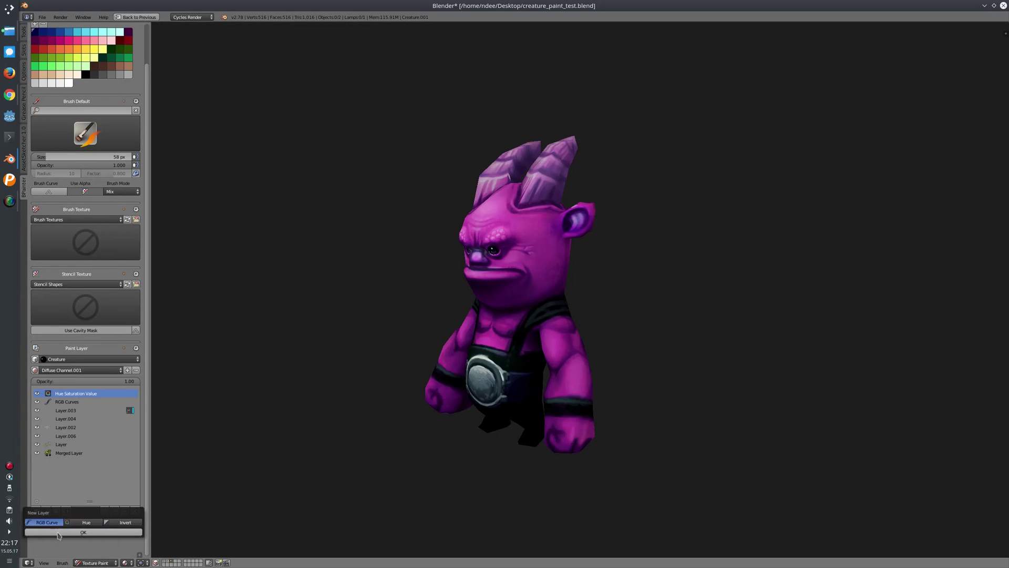
pyautogui.click(55, 533)
# - Shape the new layer's curve with an upper point at X 0.73, Y 0.9375 and a raised lower point
pyautogui.click(50, 393)
pyautogui.moveTo(58, 454); pyautogui.dragTo(63, 463)
pyautogui.moveTo(111, 425); pyautogui.dragTo(111, 422)
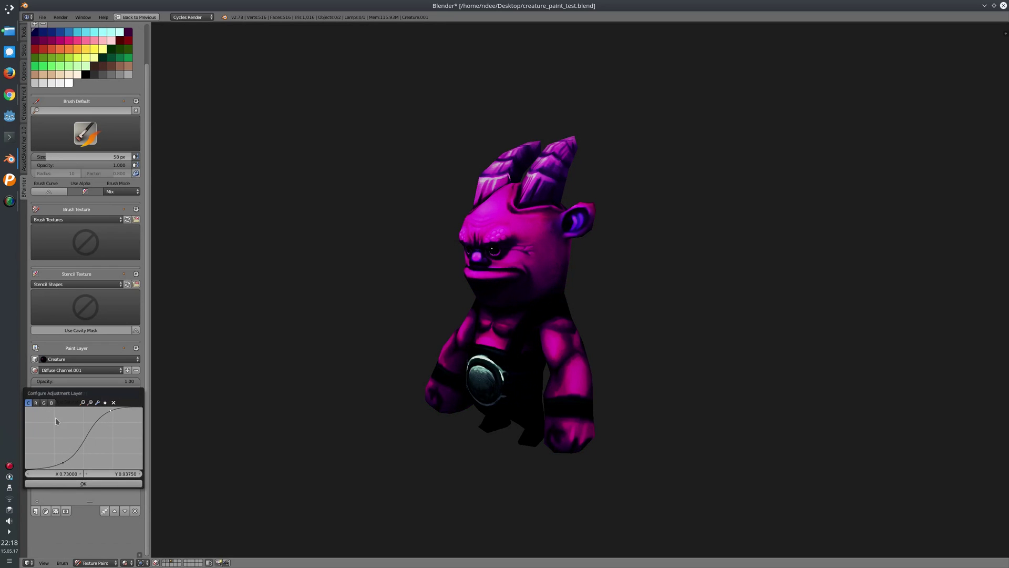
pyautogui.moveTo(65, 465); pyautogui.dragTo(56, 458)
pyautogui.click(45, 403)
pyautogui.click(70, 484)
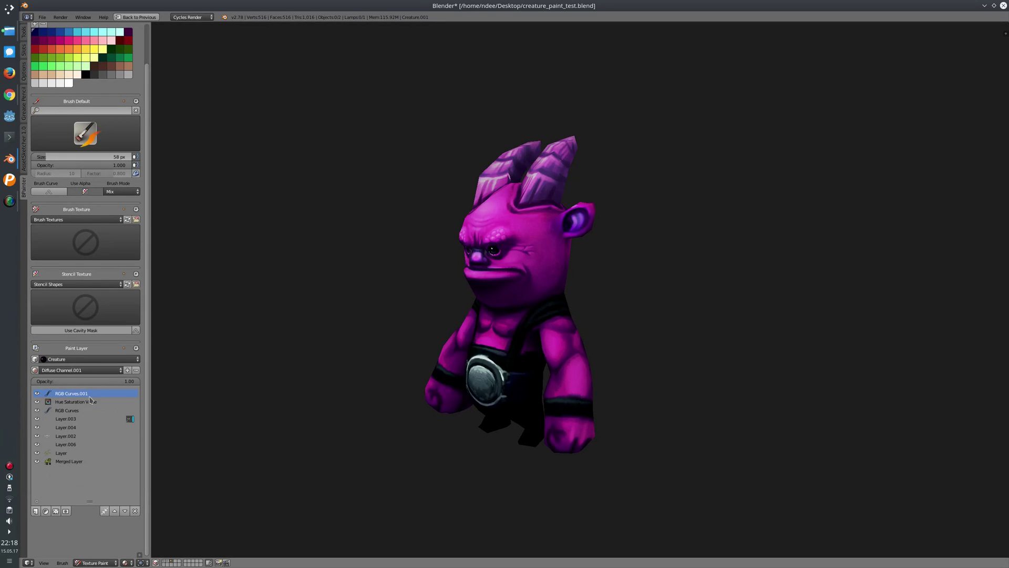
# - Hide the RGB Curves.001 layer and add a black mask to the Hue Saturation Value layer
pyautogui.moveTo(37, 395); pyautogui.dragTo(38, 402)
pyautogui.click(84, 402)
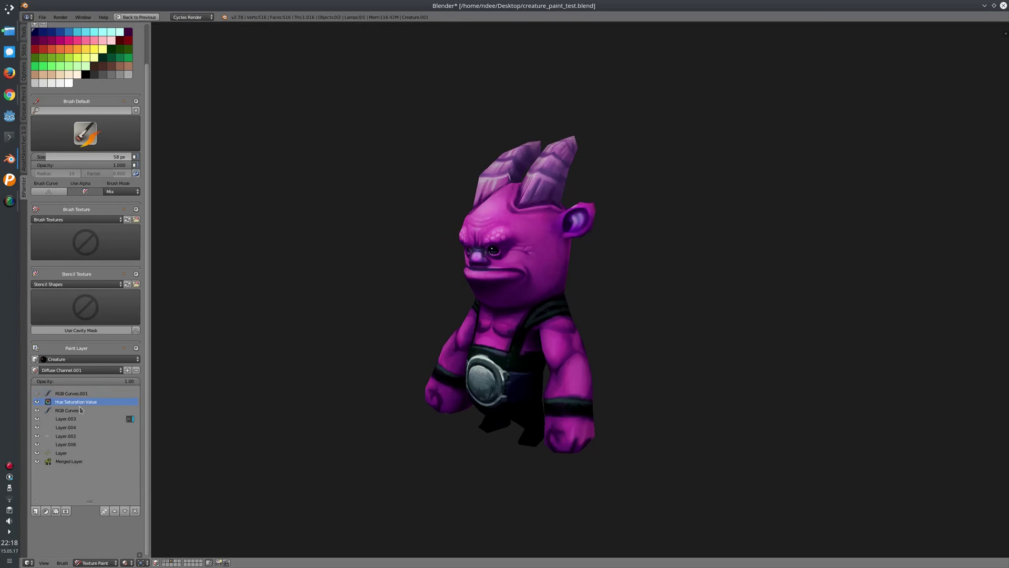
pyautogui.click(66, 511)
pyautogui.click(87, 541)
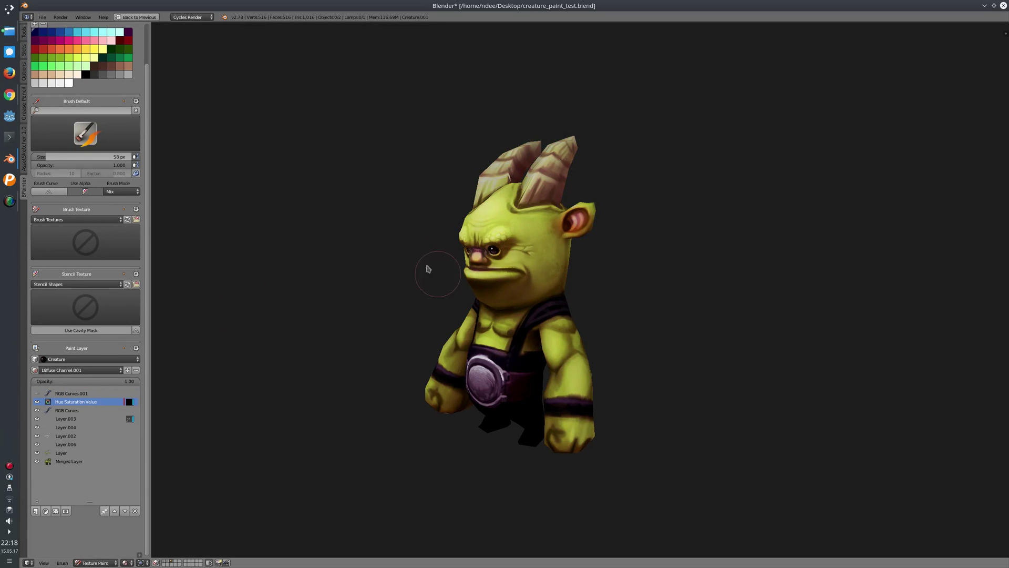
# - Paint white into the hue layer's mask over the creature's face, from the forehead down to the mouth and cheek
pyautogui.scroll(3, 68, 162)
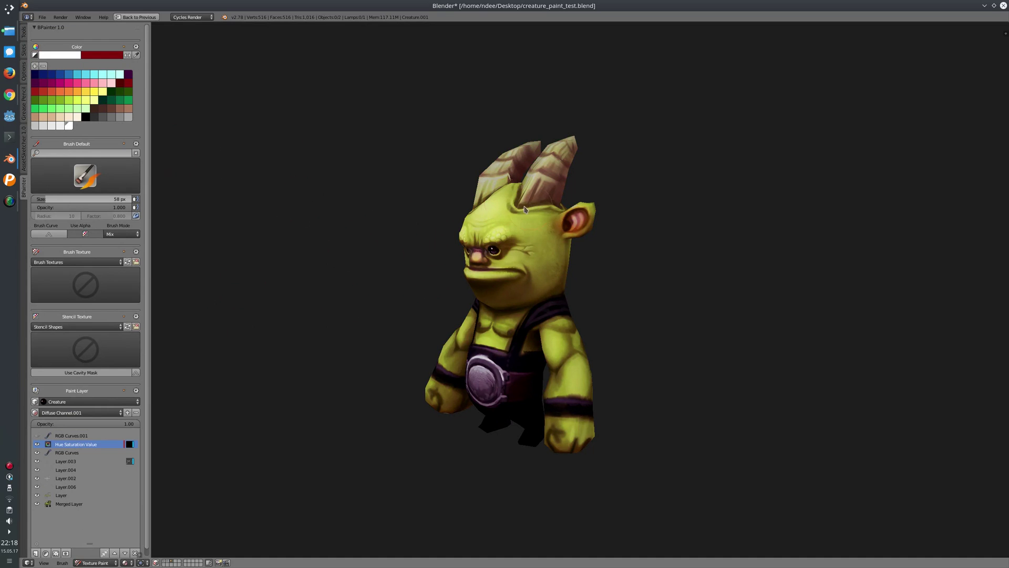
pyautogui.moveTo(492, 238)
pyautogui.mouseDown()
pyautogui.moveTo(513, 256)
pyautogui.moveTo(491, 245)
pyautogui.moveTo(502, 234)
pyautogui.mouseUp()
pyautogui.moveTo(502, 233)
pyautogui.mouseDown(button='middle')
pyautogui.moveTo(536, 204)
pyautogui.moveTo(501, 218)
pyautogui.mouseUp(button='middle')
pyautogui.moveTo(478, 216)
pyautogui.mouseDown()
pyautogui.moveTo(538, 191)
pyautogui.moveTo(520, 267)
pyautogui.moveTo(508, 227)
pyautogui.mouseUp()
pyautogui.moveTo(521, 260); pyautogui.dragTo(502, 241, button='middle')
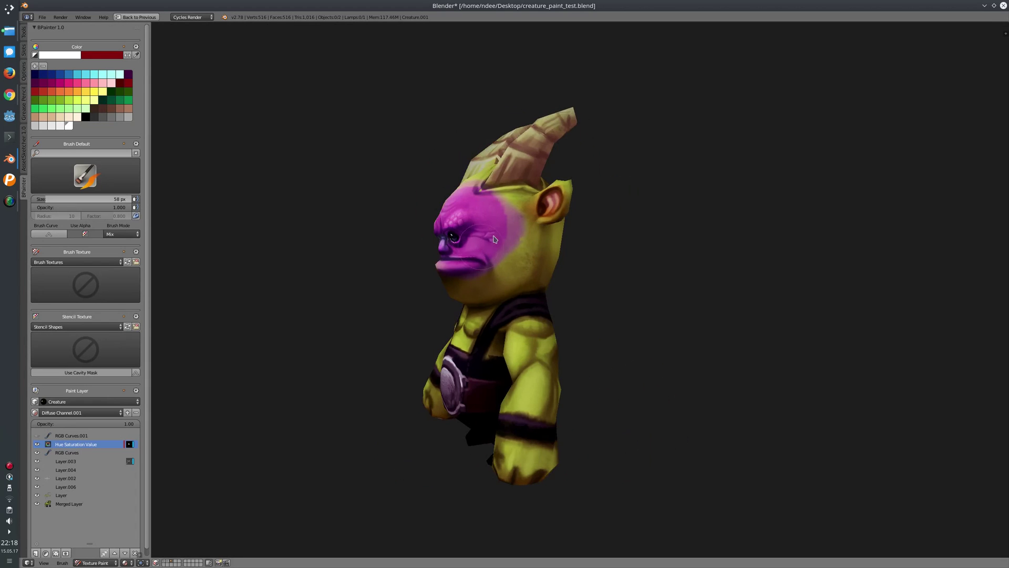
# - Show the RGB Curves.001 layer and reshape its blue channel curve with a lower point at X 0.32, Y 0.06875 and an upper point
pyautogui.moveTo(496, 248); pyautogui.dragTo(498, 267)
pyautogui.moveTo(456, 260)
pyautogui.mouseDown(button='middle')
pyautogui.moveTo(538, 255)
pyautogui.moveTo(485, 222)
pyautogui.mouseUp(button='middle')
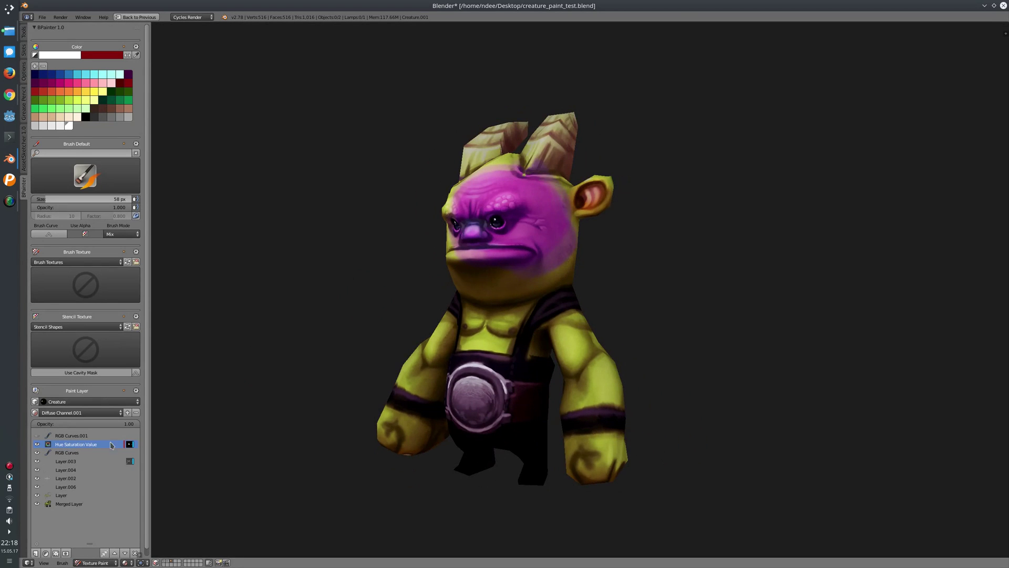
pyautogui.click(81, 436)
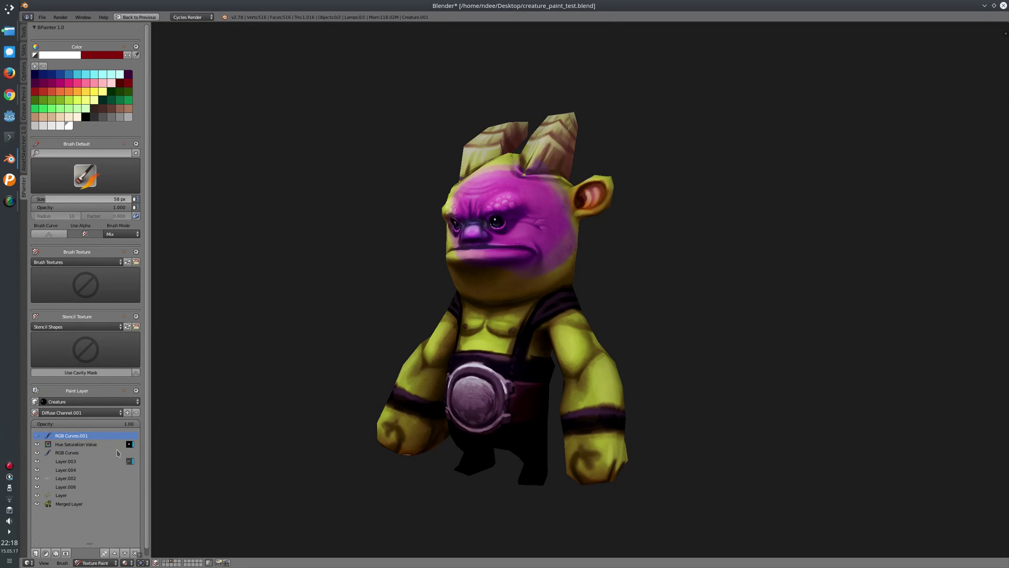
pyautogui.scroll(-1, 77, 483)
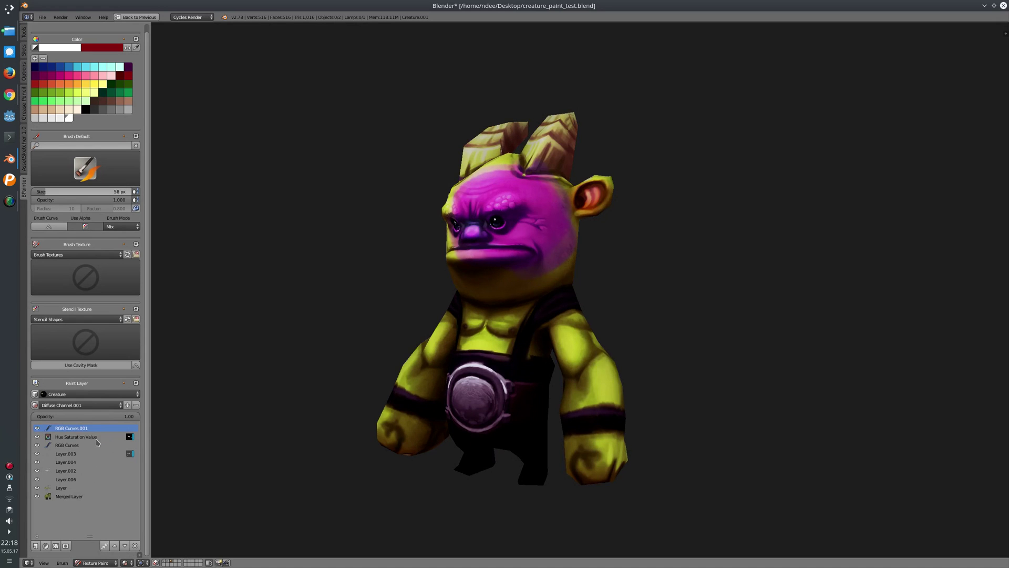
pyautogui.doubleClick(53, 430)
pyautogui.moveTo(54, 495); pyautogui.dragTo(64, 497)
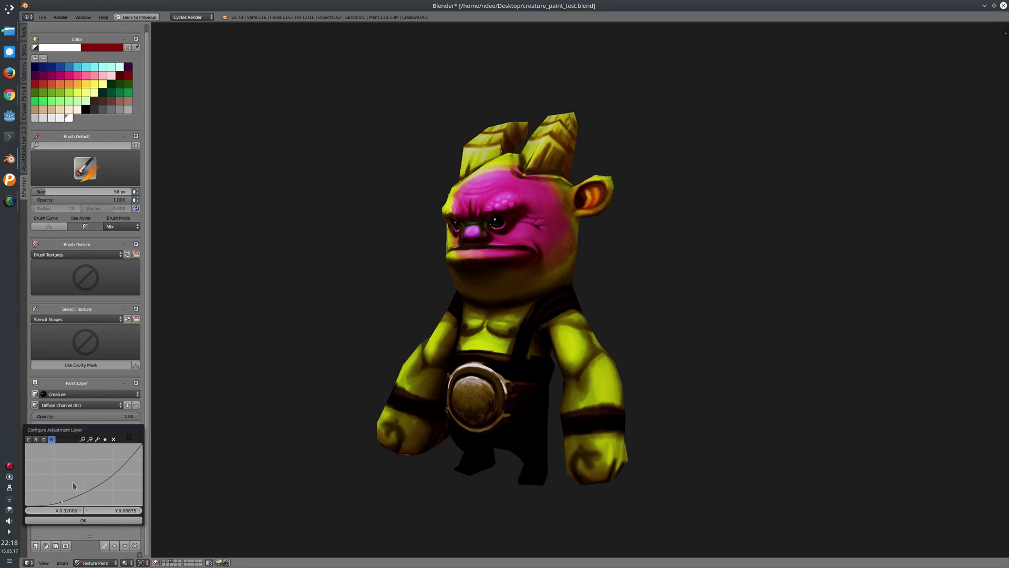
pyautogui.moveTo(120, 465); pyautogui.dragTo(116, 457)
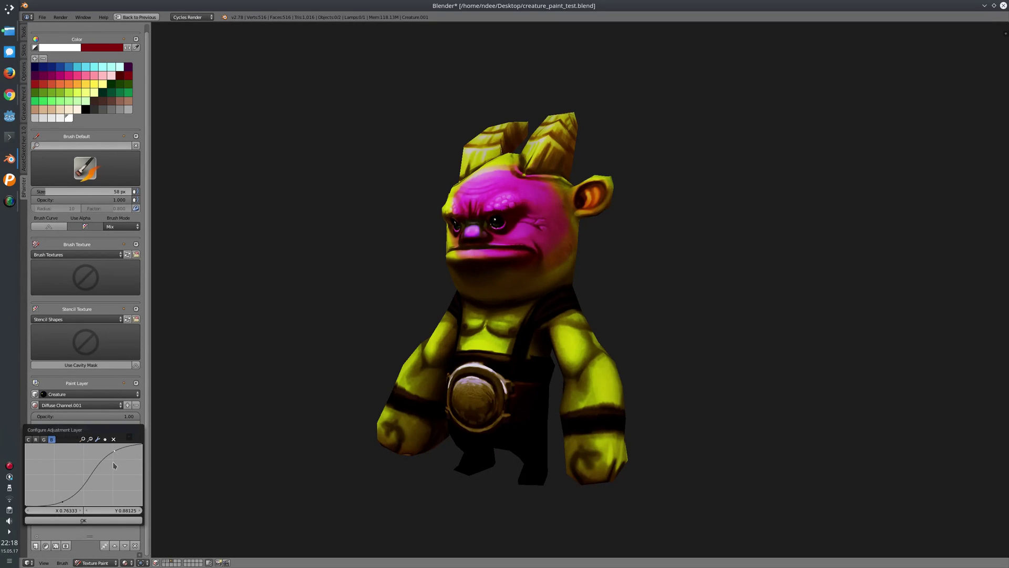
# - Add a layer mask to RGB Curves.001 using the existing Hue Saturation Value mask image
pyautogui.click(65, 546)
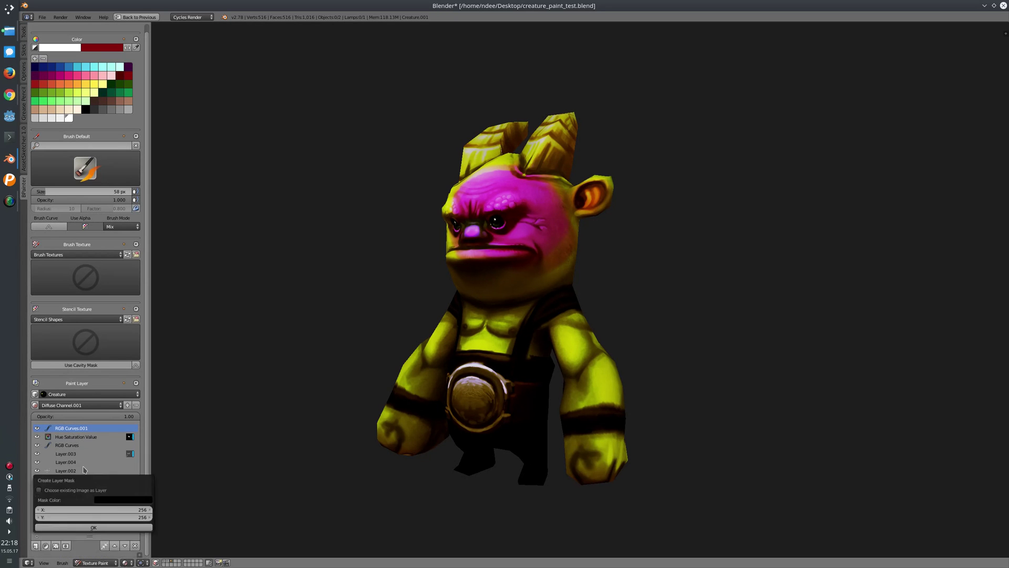
pyautogui.click(83, 456)
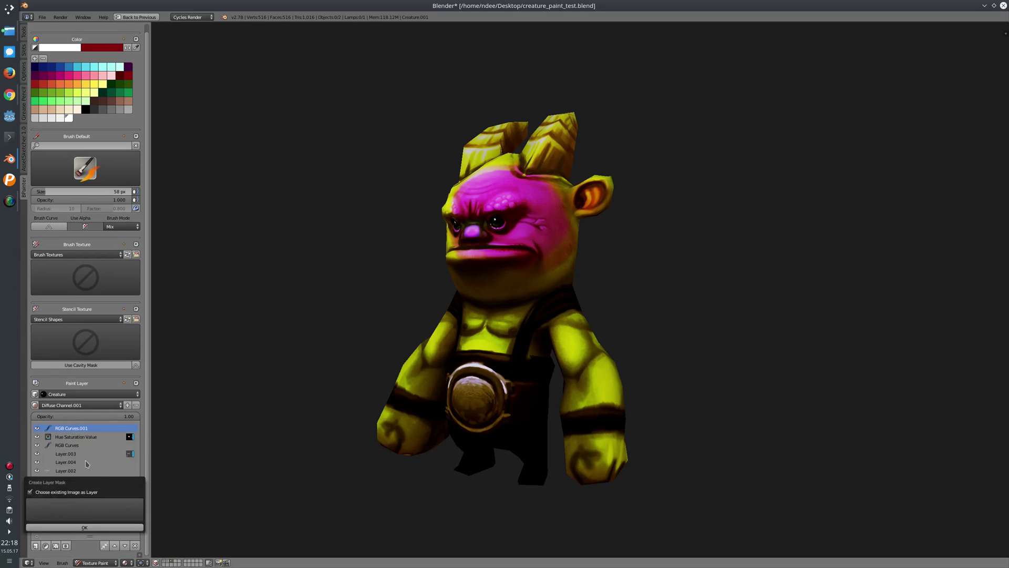
pyautogui.click(84, 513)
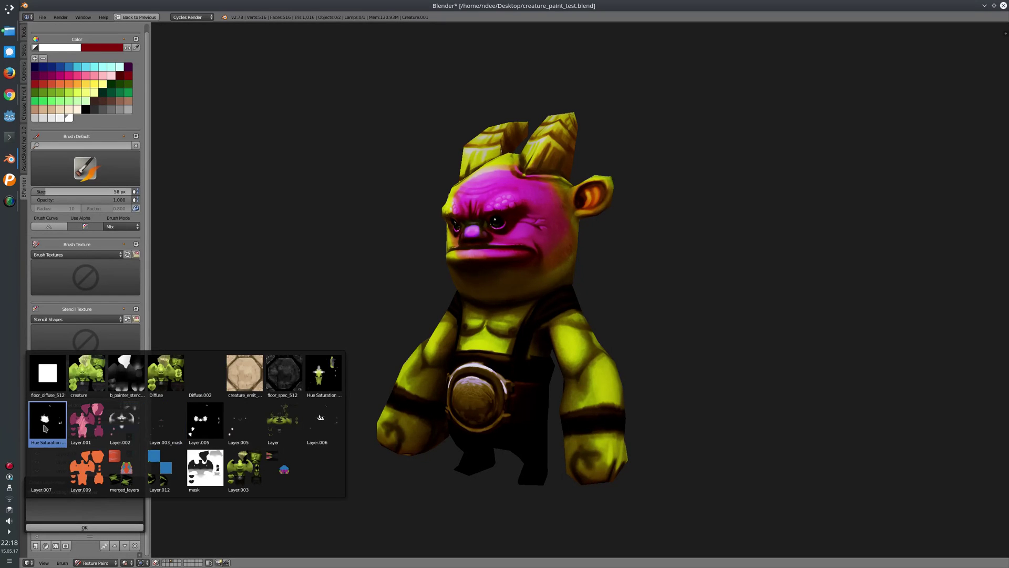
pyautogui.click(50, 420)
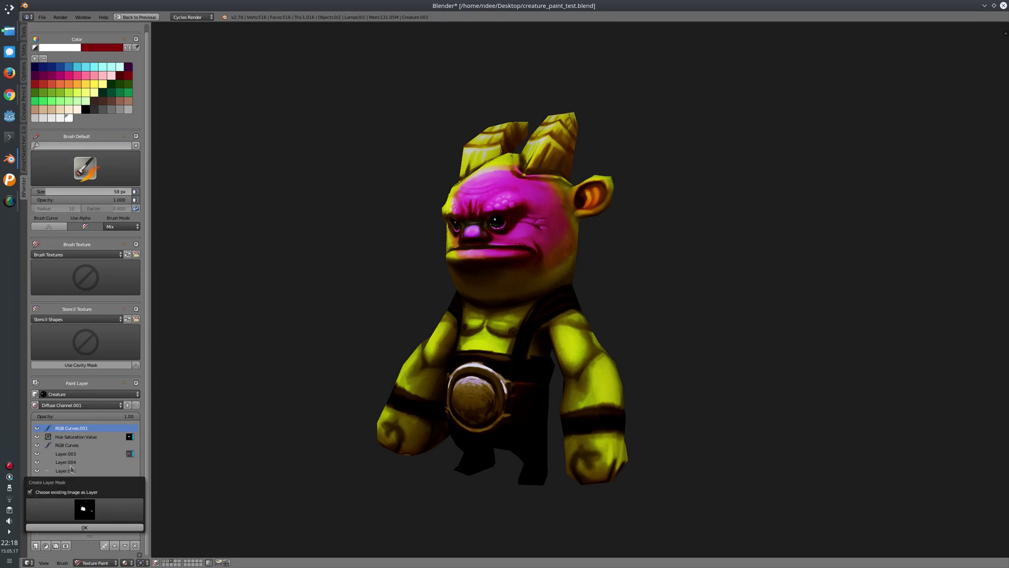
pyautogui.click(84, 528)
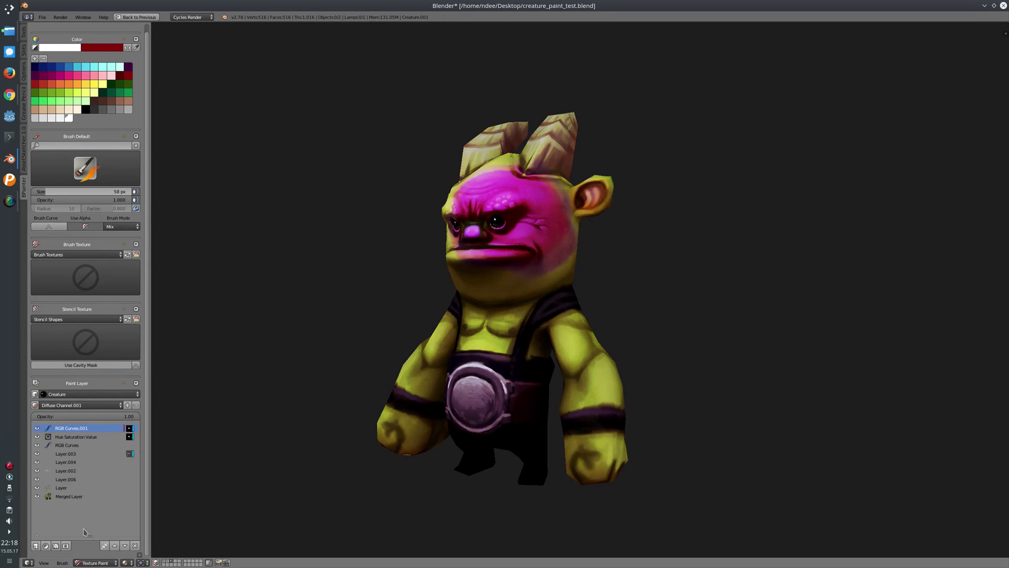
# - Hide the lower RGB Curves layer and toggle the RGB Curves.001 and Hue Saturation Value layers off and on to compare their effects
pyautogui.click(38, 444)
pyautogui.click(37, 429)
pyautogui.click(37, 429)
pyautogui.click(38, 437)
pyautogui.click(38, 428)
pyautogui.click(37, 428)
pyautogui.click(38, 437)
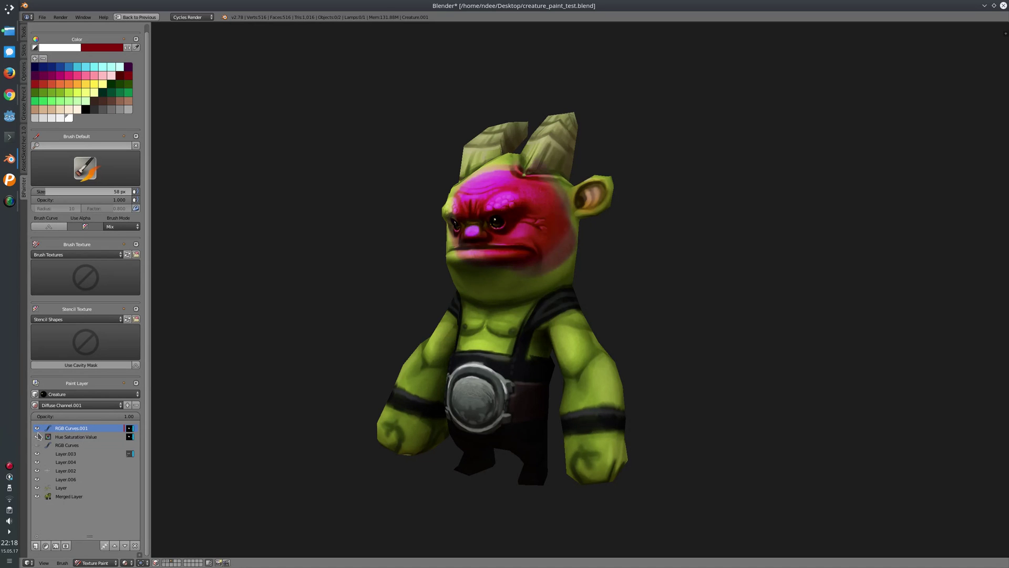
# - Paint more white into the shared mask across the creature's cheek, chin and lower jaw
pyautogui.moveTo(551, 236)
pyautogui.mouseDown()
pyautogui.moveTo(493, 288)
pyautogui.moveTo(502, 265)
pyautogui.mouseUp()
pyautogui.moveTo(473, 250); pyautogui.dragTo(538, 271, button='middle')
pyautogui.moveTo(537, 270)
pyautogui.mouseDown()
pyautogui.moveTo(520, 300)
pyautogui.moveTo(570, 326)
pyautogui.mouseUp()
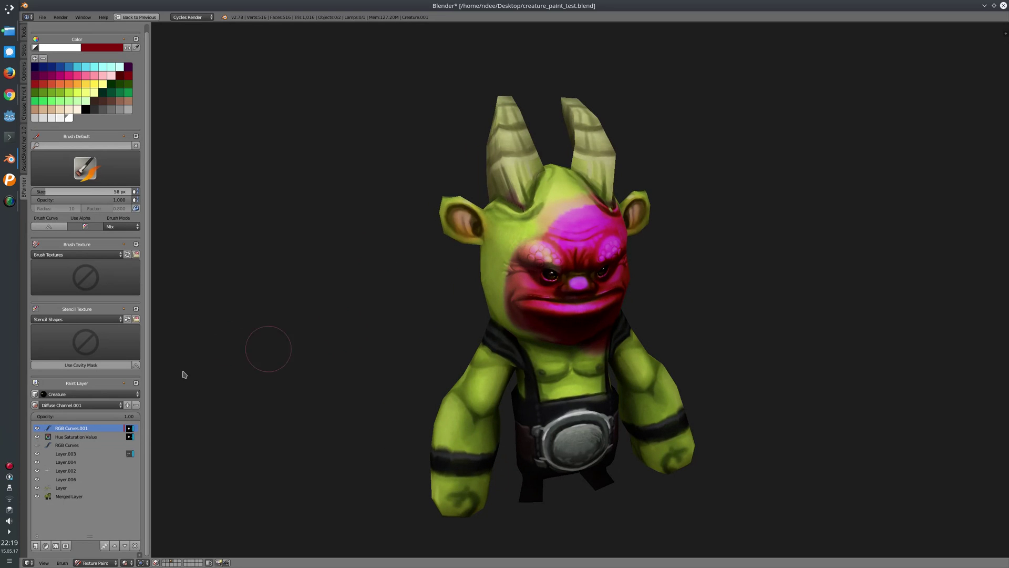
# - Add a procedural Voronoi Texture layer above the RGB Curves.001 layer
pyautogui.click(55, 545)
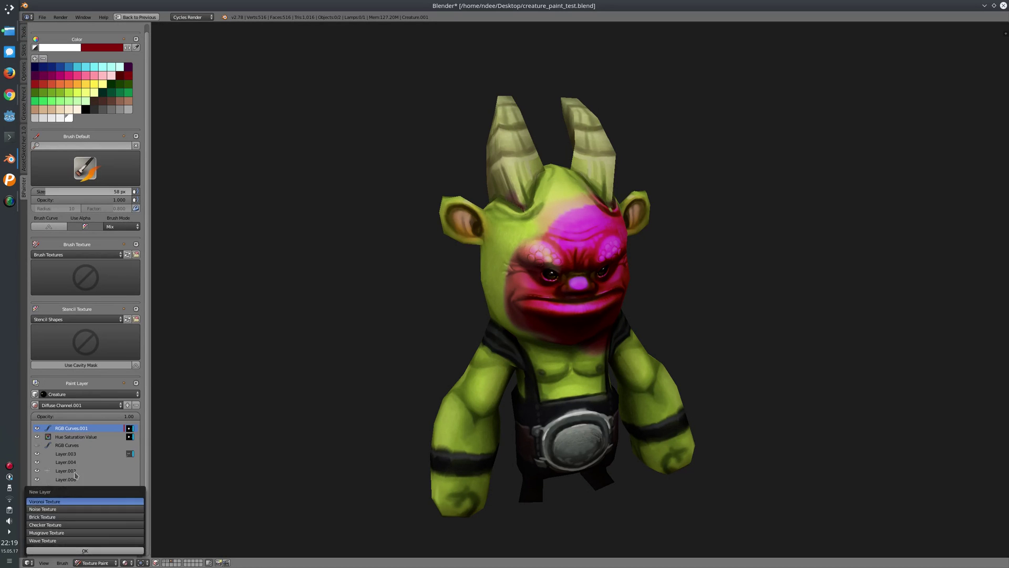
pyautogui.click(66, 514)
pyautogui.click(126, 387)
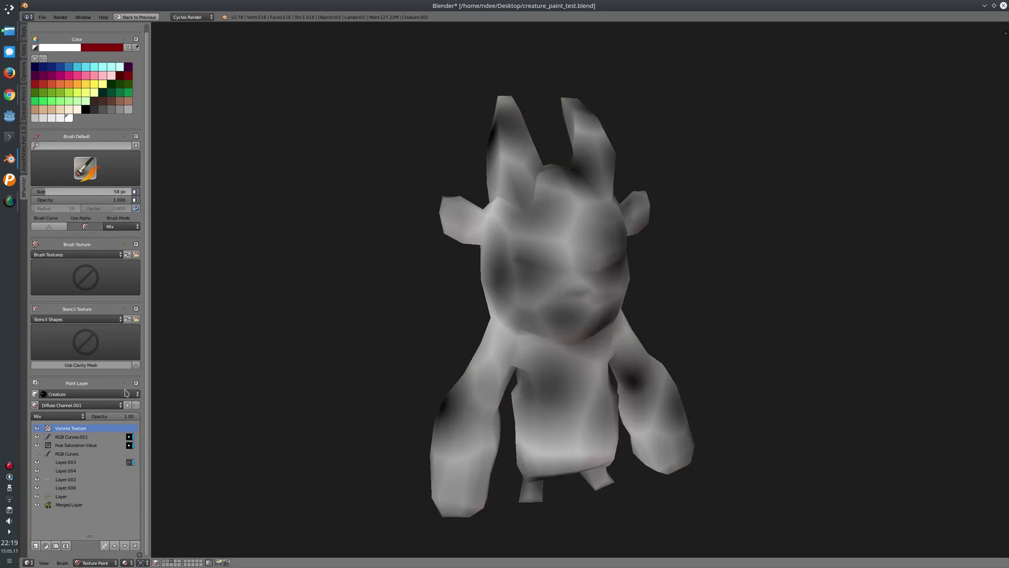
pyautogui.moveTo(442, 297); pyautogui.dragTo(400, 277, button='middle')
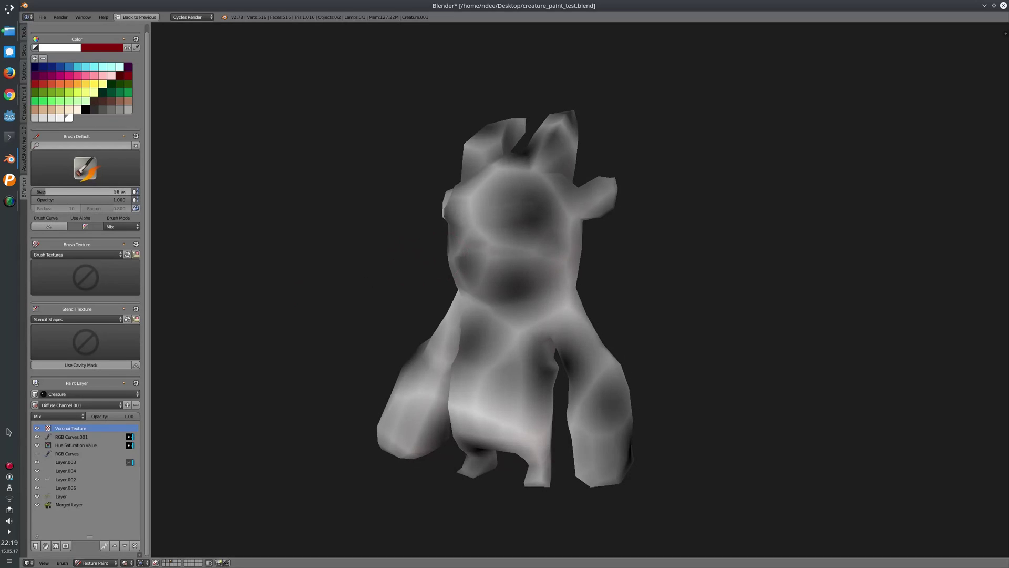
# - Move the Voronoi color ramp's white stop to position 0.657 and make it black with alpha 0
pyautogui.click(51, 432)
pyautogui.moveTo(141, 466); pyautogui.dragTo(102, 469)
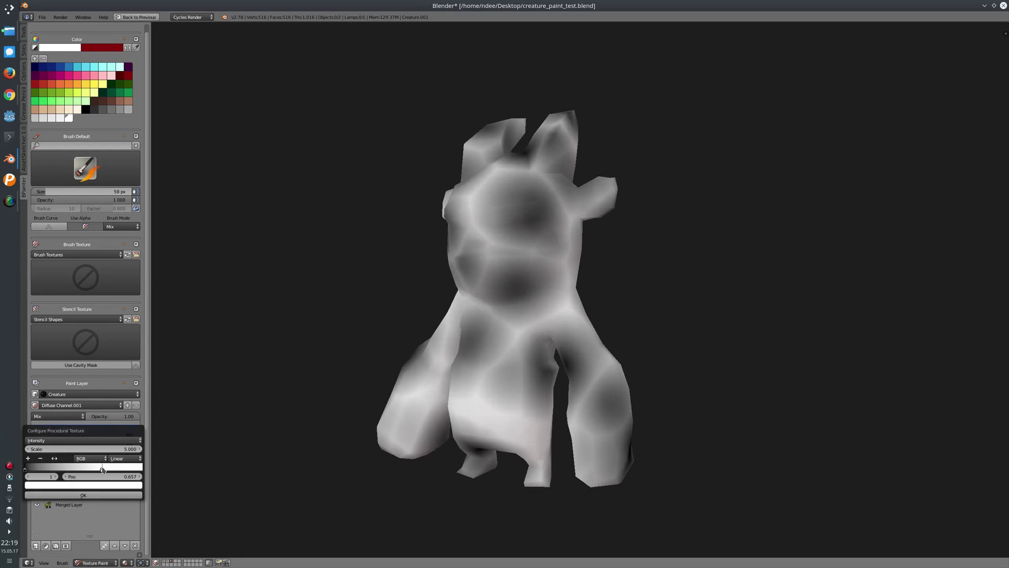
pyautogui.click(89, 484)
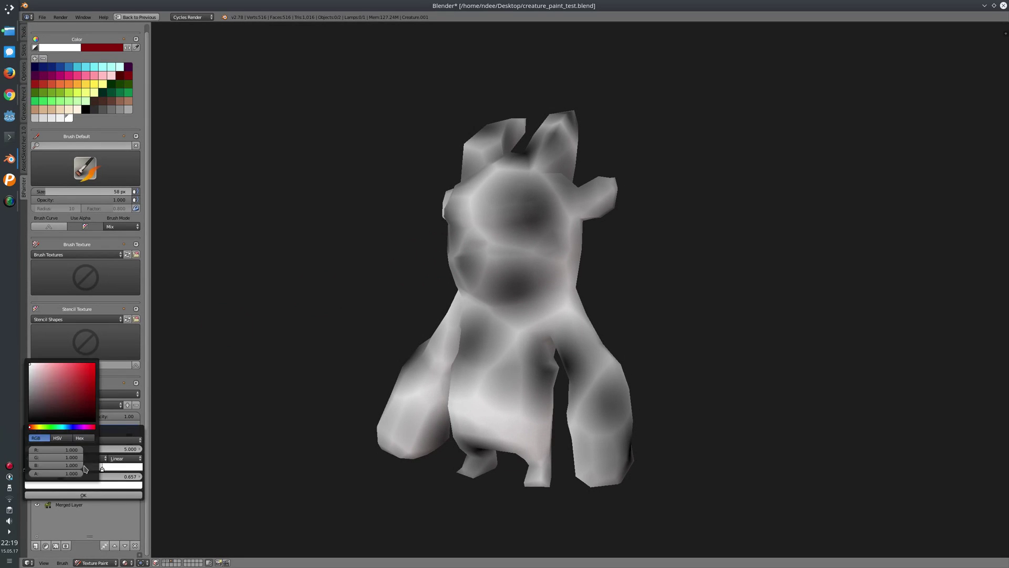
pyautogui.moveTo(75, 475); pyautogui.dragTo(3, 465)
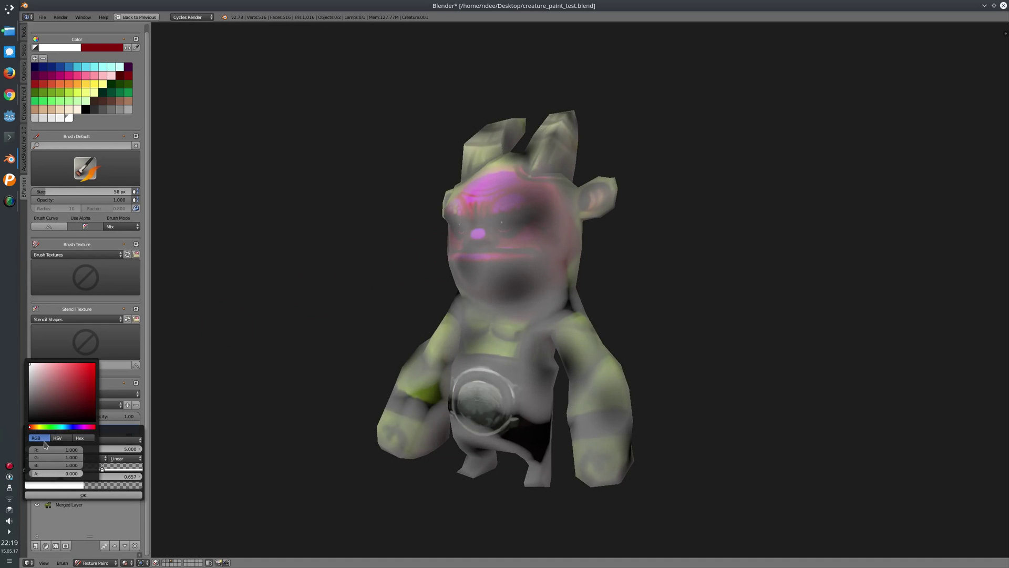
pyautogui.click(89, 495)
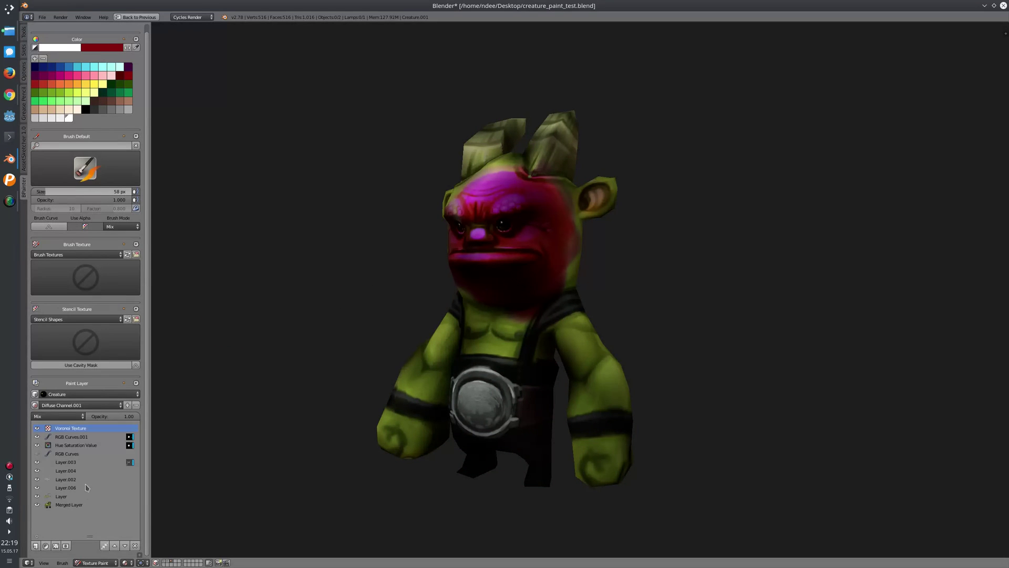
# - Raise the Voronoi texture's scale to produce small, dense dark spots over the creature
pyautogui.click(50, 430)
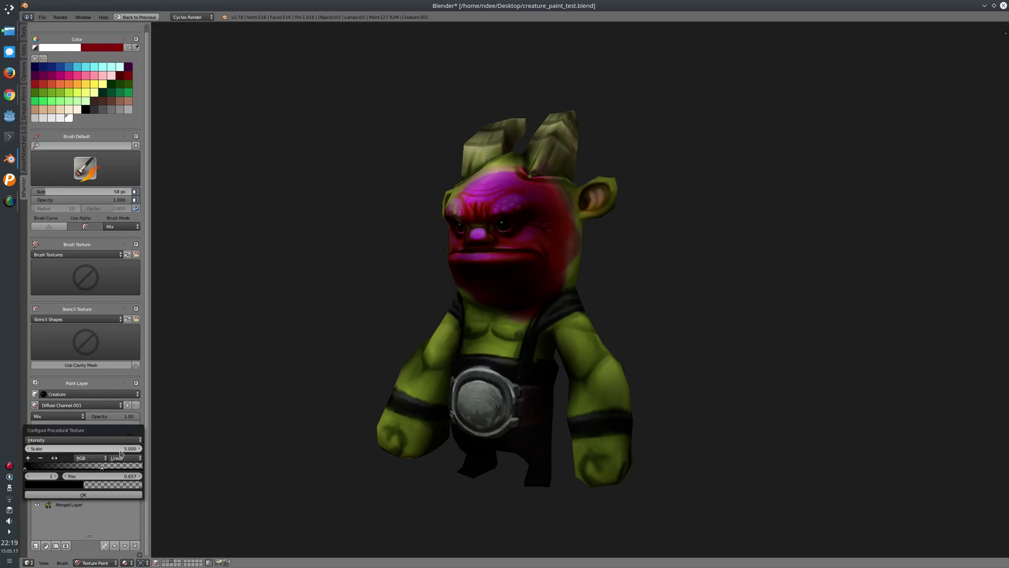
pyautogui.moveTo(169, 450); pyautogui.dragTo(245, 453)
pyautogui.click(84, 495)
# - Try the Screen and Divide blend modes on the Voronoi Texture layer
pyautogui.click(70, 416)
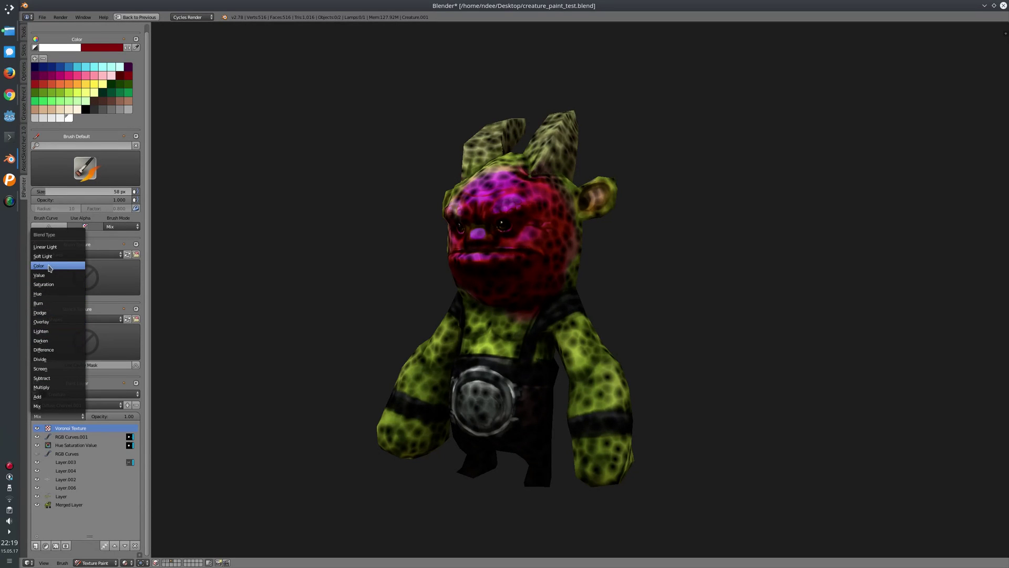
pyautogui.click(48, 370)
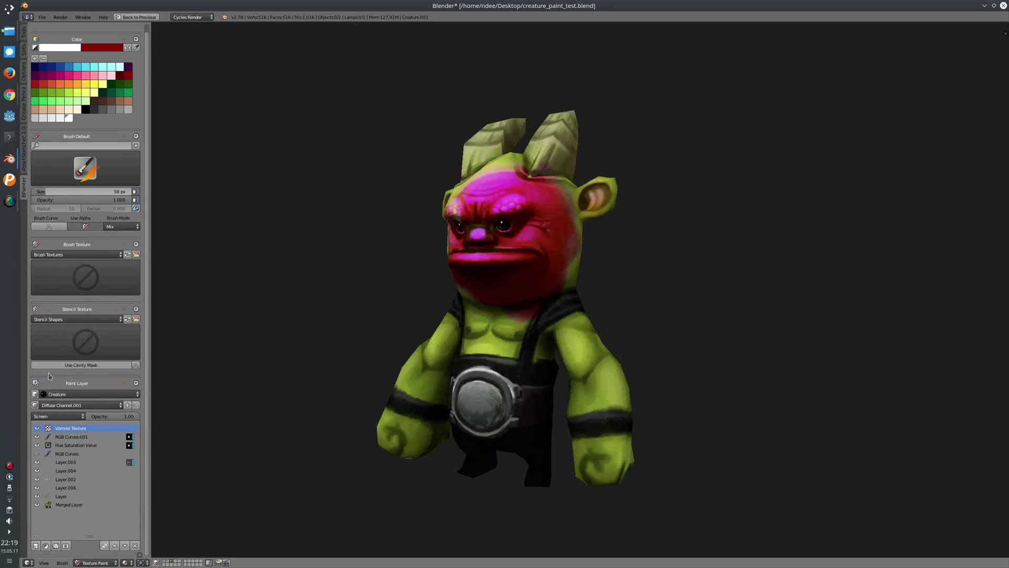
pyautogui.click(48, 416)
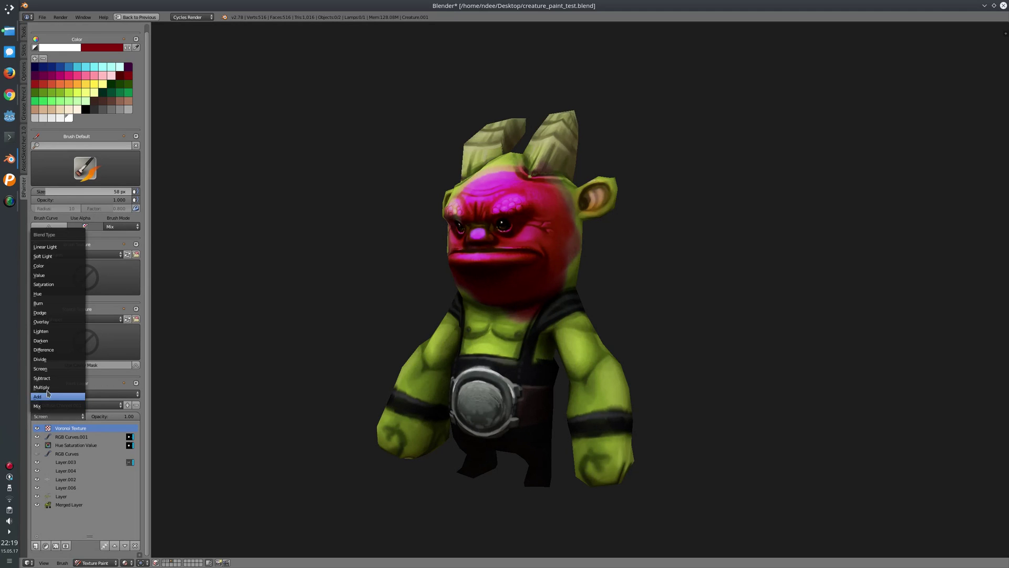
pyautogui.click(45, 359)
# - Set the Voronoi Texture layer's blend mode to Overlay and lower its opacity to 0.36
pyautogui.click(46, 415)
pyautogui.click(49, 322)
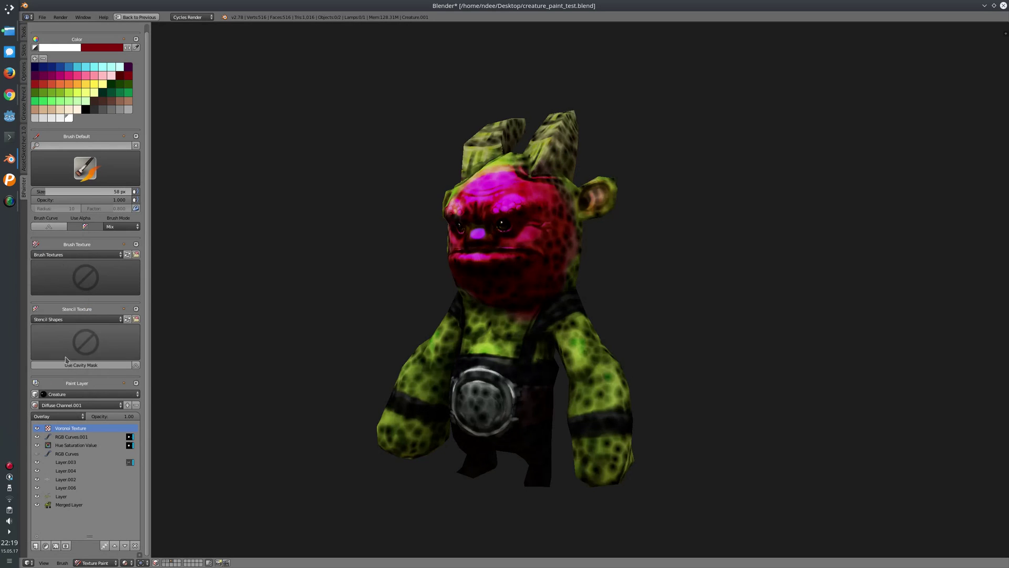
pyautogui.moveTo(135, 419); pyautogui.dragTo(99, 417)
pyautogui.moveTo(434, 264); pyautogui.dragTo(367, 302, button='middle')
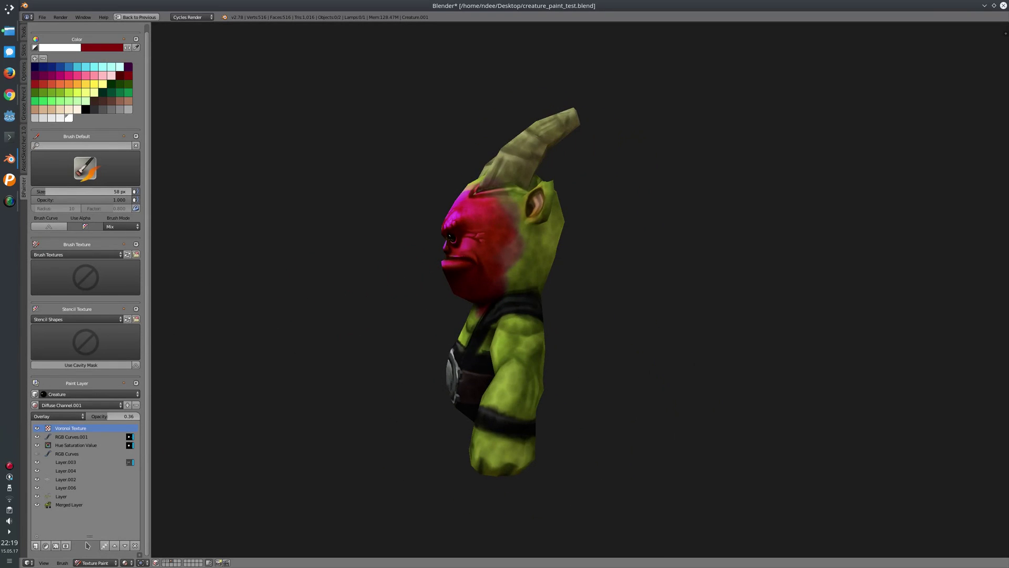
# - Hide the Voronoi Texture and RGB Curves.001 layers and merge all visible layers into one 1024 by 1024 layer
pyautogui.click(37, 436)
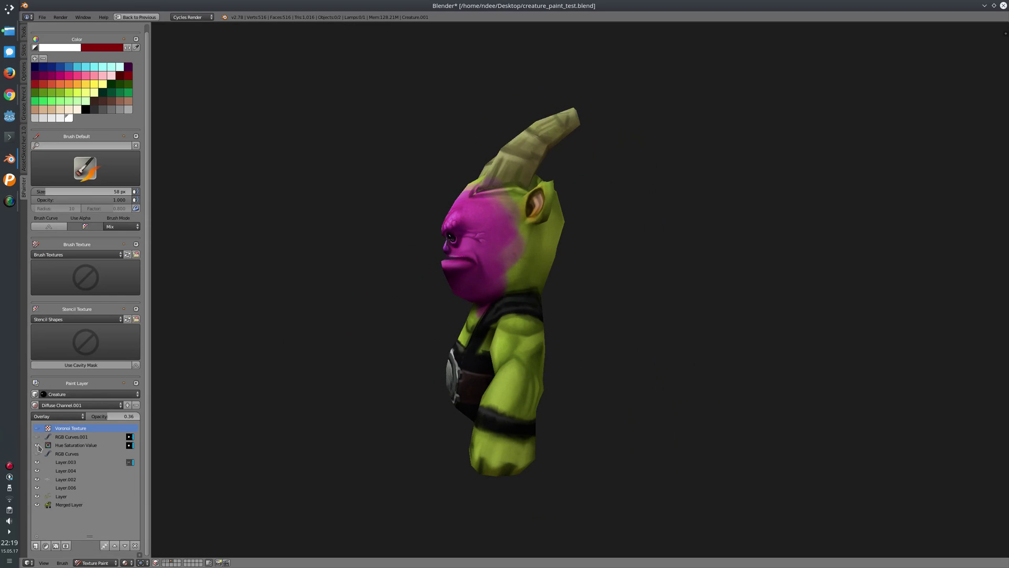
pyautogui.click(104, 546)
pyautogui.moveTo(129, 373); pyautogui.dragTo(302, 175)
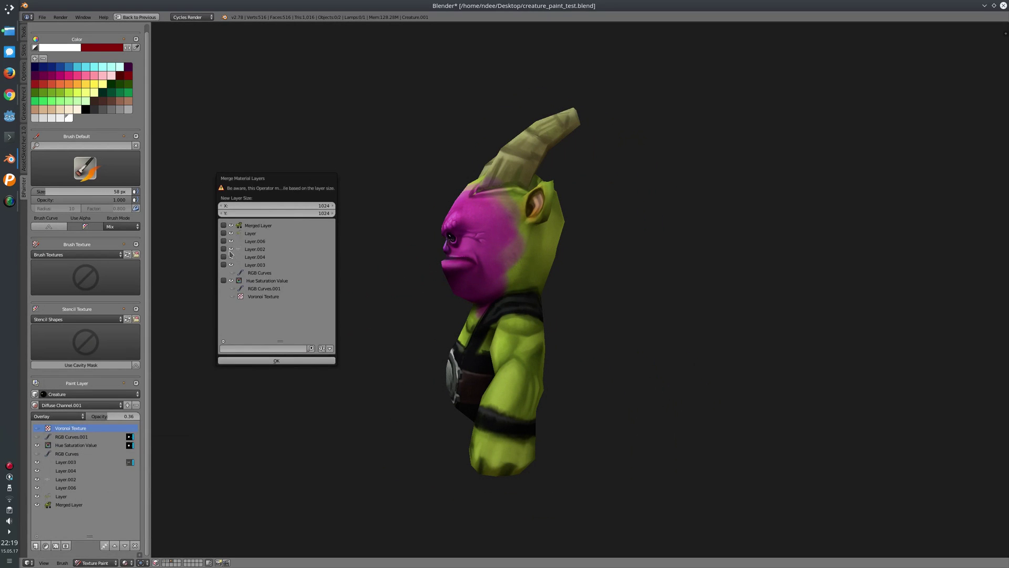
pyautogui.click(223, 225)
pyautogui.moveTo(213, 289); pyautogui.dragTo(214, 320)
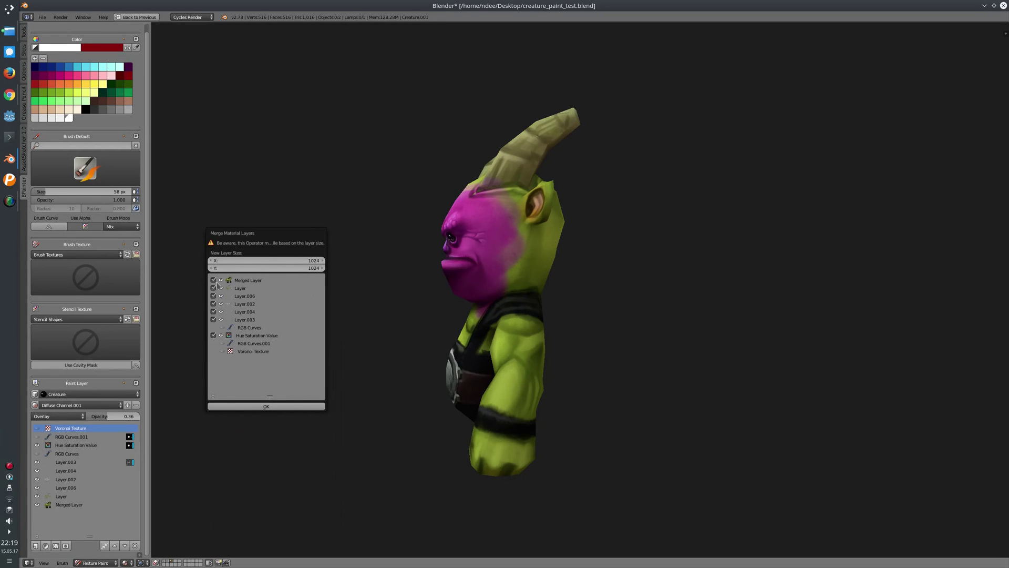
pyautogui.click(251, 408)
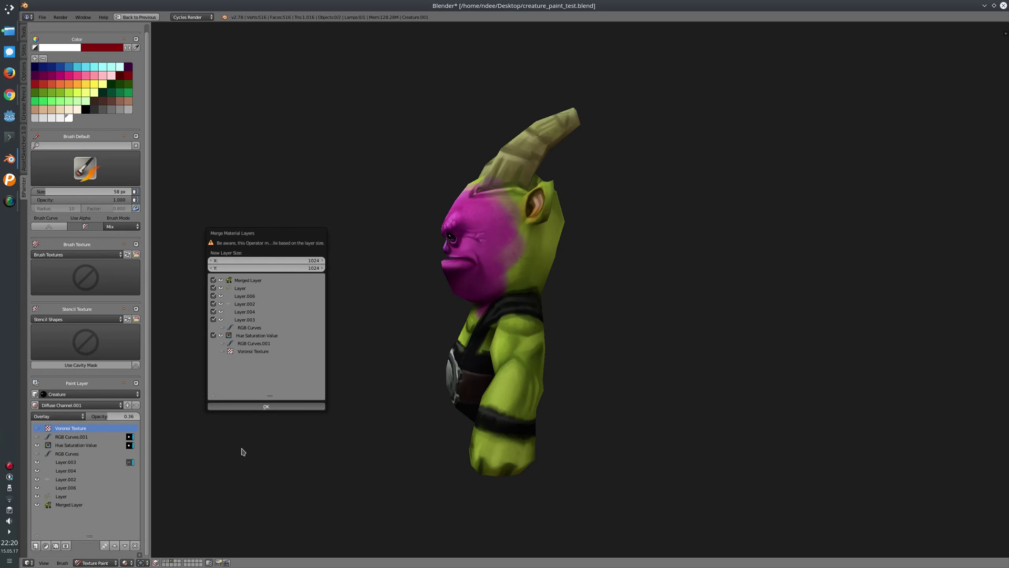
pyautogui.press('Return')
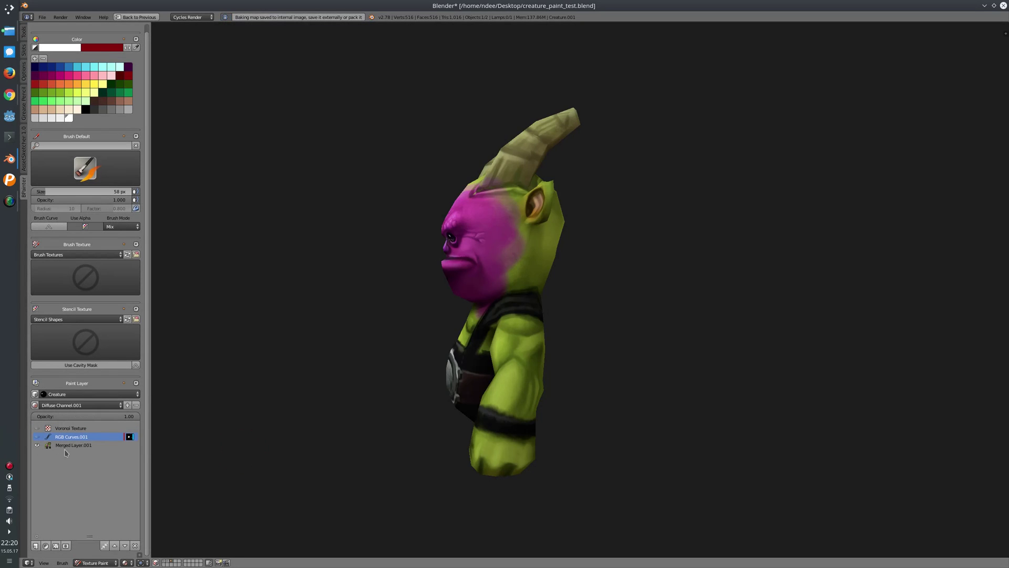
pyautogui.moveTo(338, 305); pyautogui.dragTo(382, 337, button='middle')
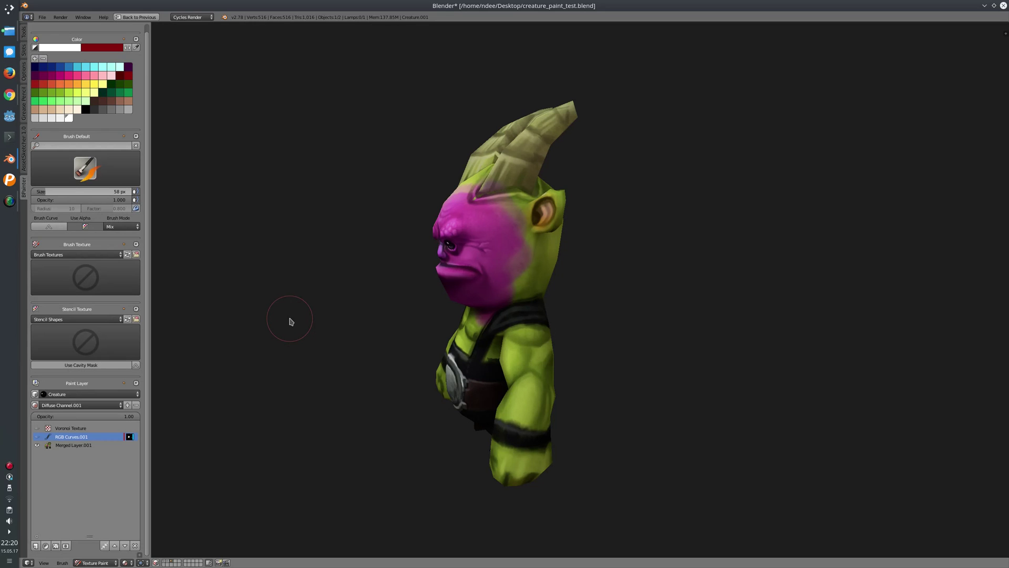
# - Switch to Google Chrome and look through the feature overview on the BPainter home page
pyautogui.click(11, 93)
pyautogui.click(329, 50)
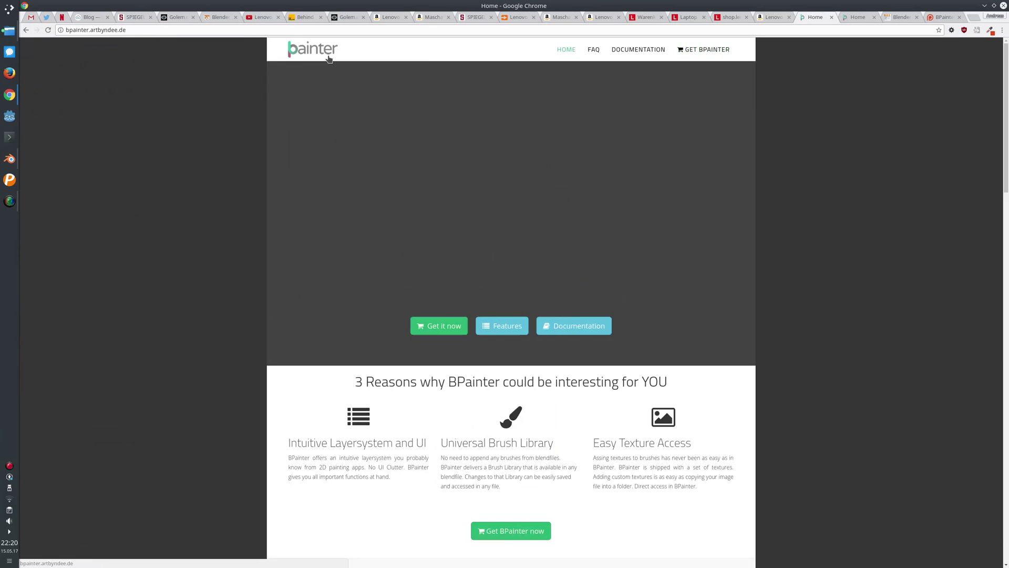
pyautogui.scroll(-15, 977, 263)
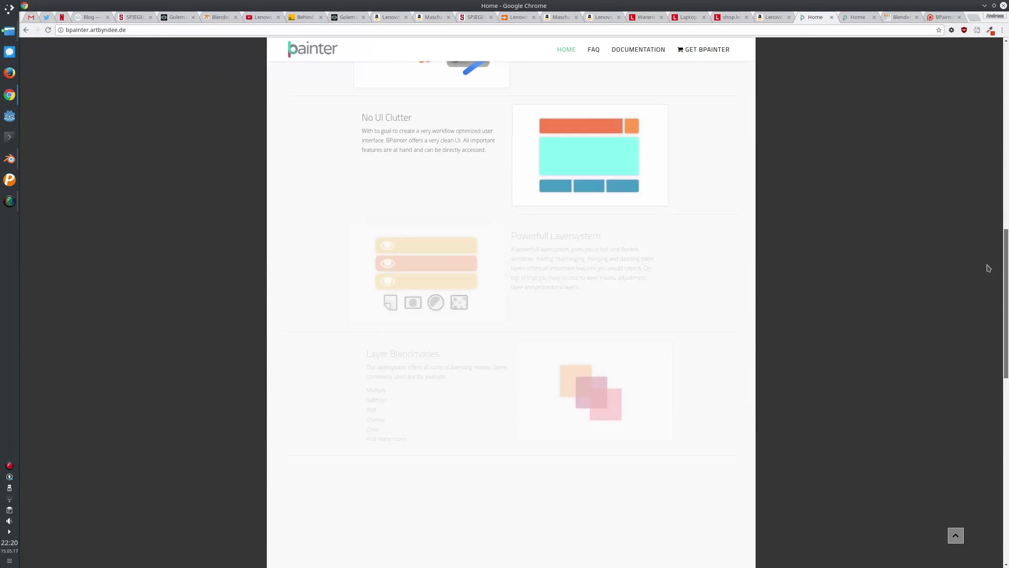
pyautogui.scroll(20, 948, 452)
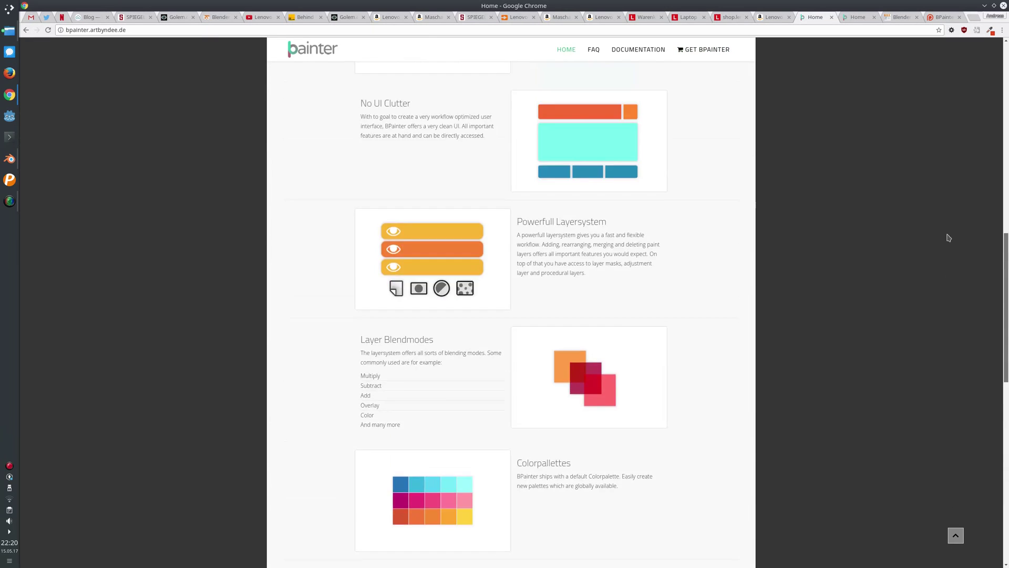
pyautogui.scroll(6, 950, 146)
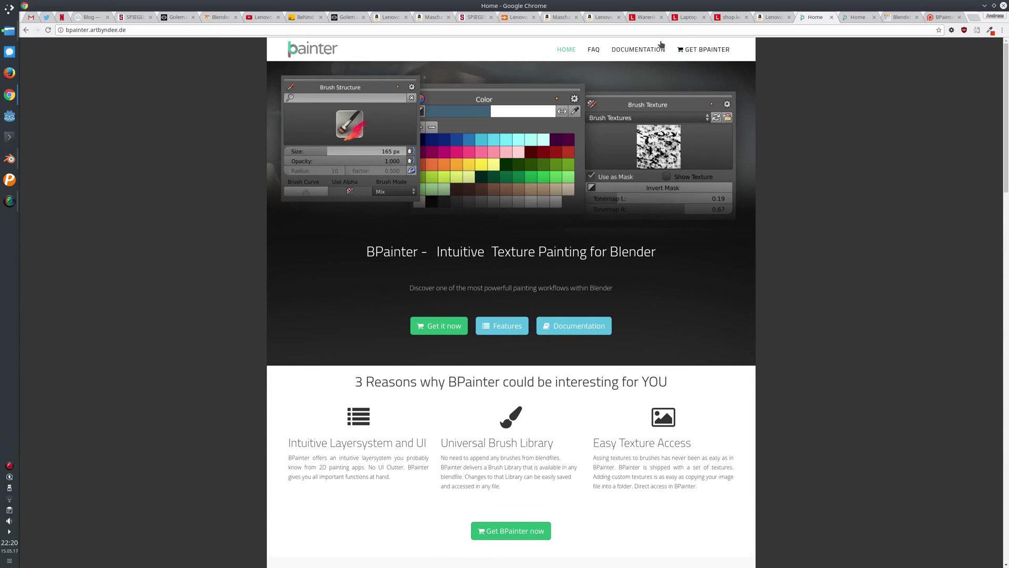
# - Visit the FAQ, Documentation and Get BPainter pages of the BPainter website
pyautogui.click(593, 51)
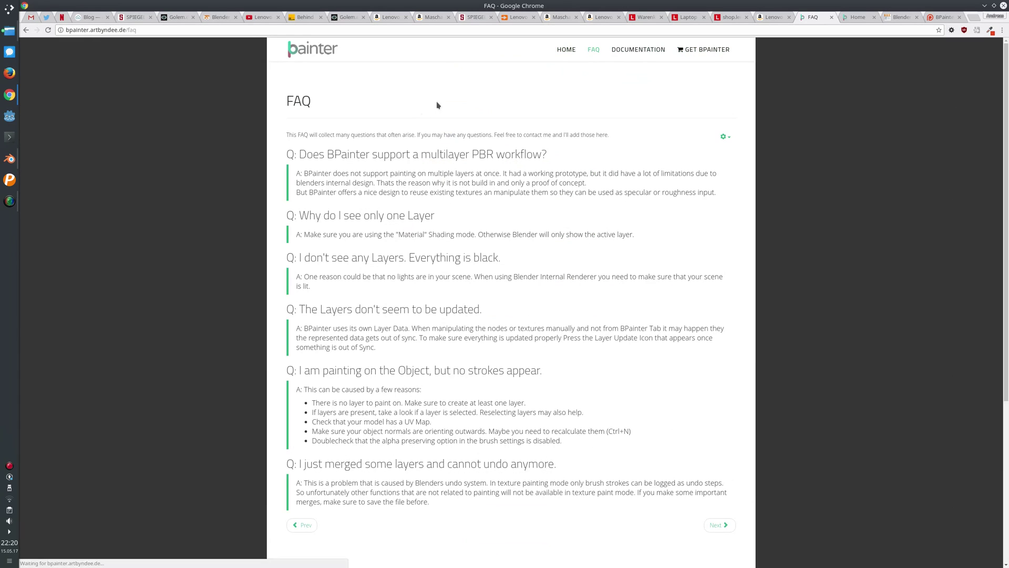
pyautogui.click(647, 51)
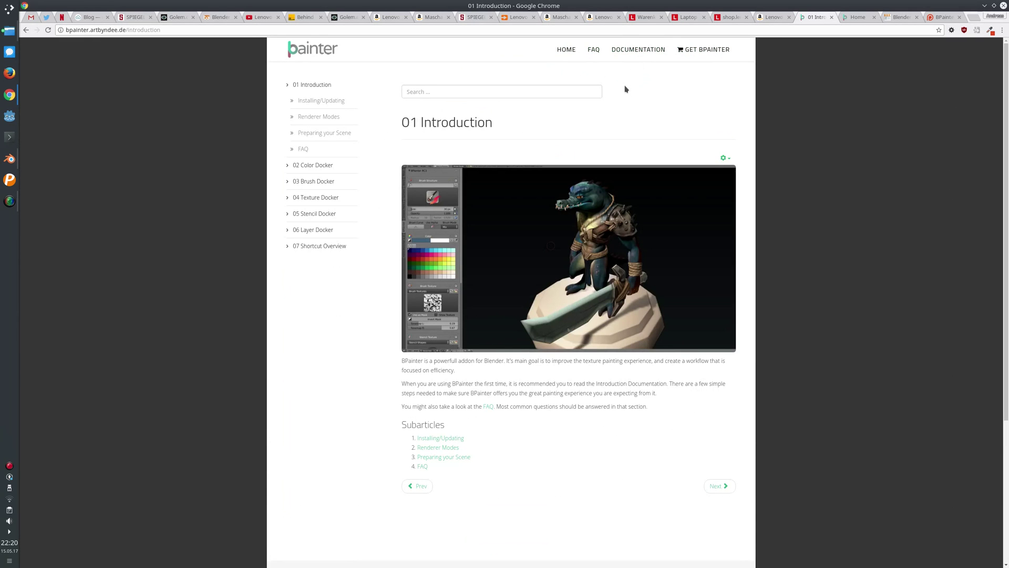
pyautogui.click(704, 51)
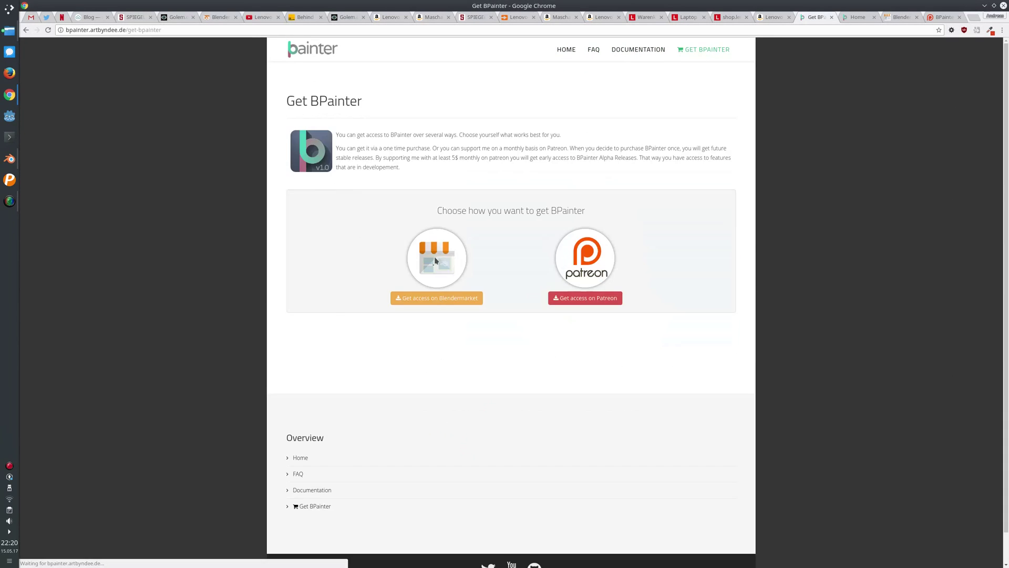
# - Switch back to Blender and turn the painted creature around to view it from the front
pyautogui.moveTo(11, 201)
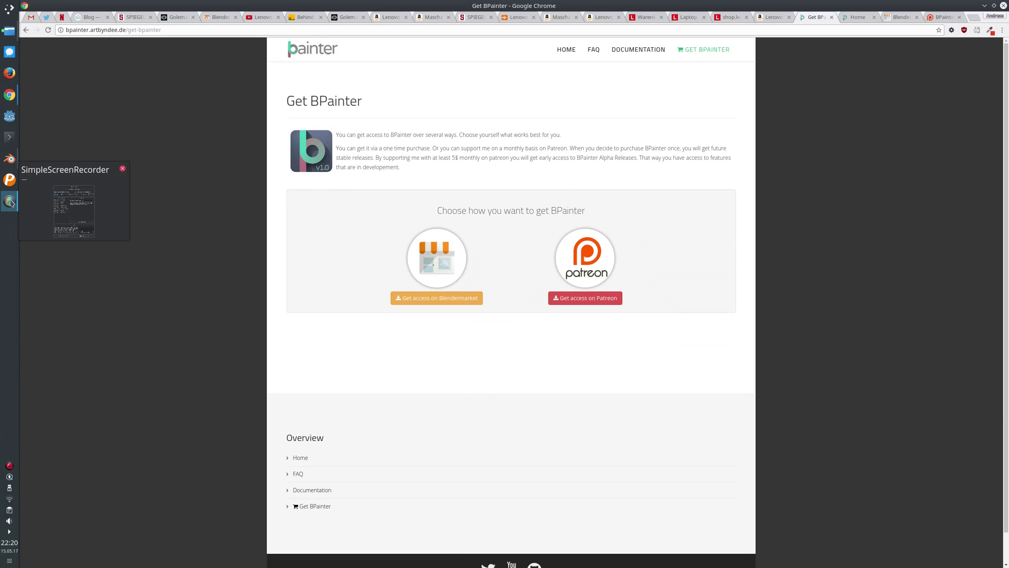
pyautogui.click(10, 159)
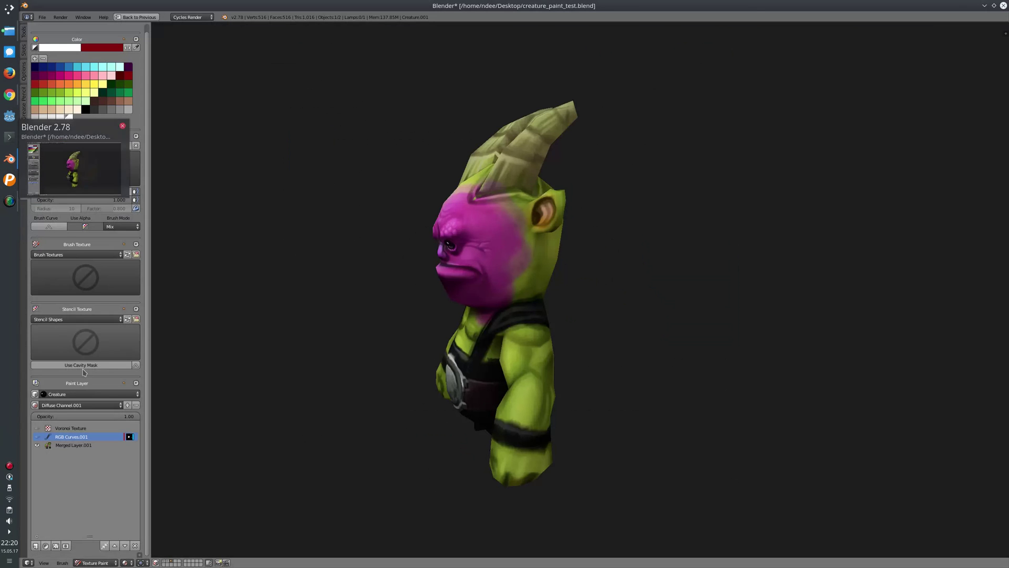
pyautogui.moveTo(349, 309)
pyautogui.mouseDown(button='middle')
pyautogui.moveTo(428, 285)
pyautogui.moveTo(431, 315)
pyautogui.mouseUp(button='middle')
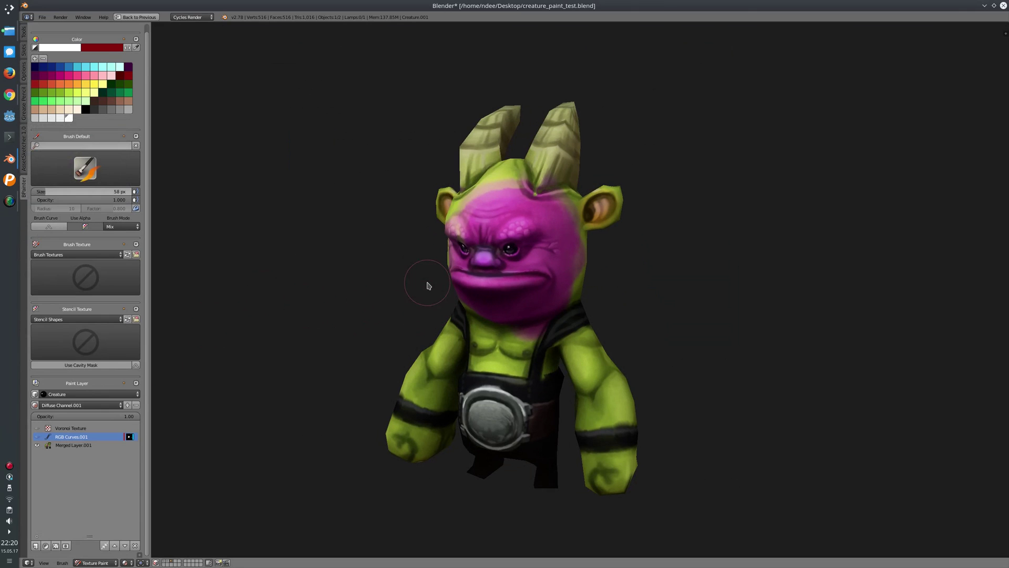